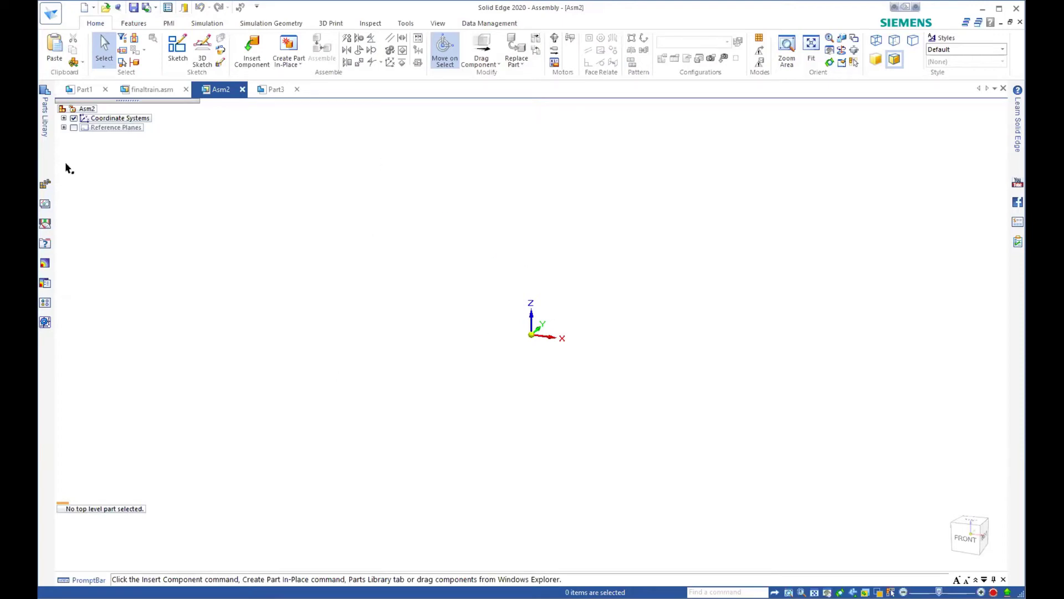
# Open the Parts Library and begin dragging the engine body toward the empty Asm2 assembly
pyautogui.click(46, 127)
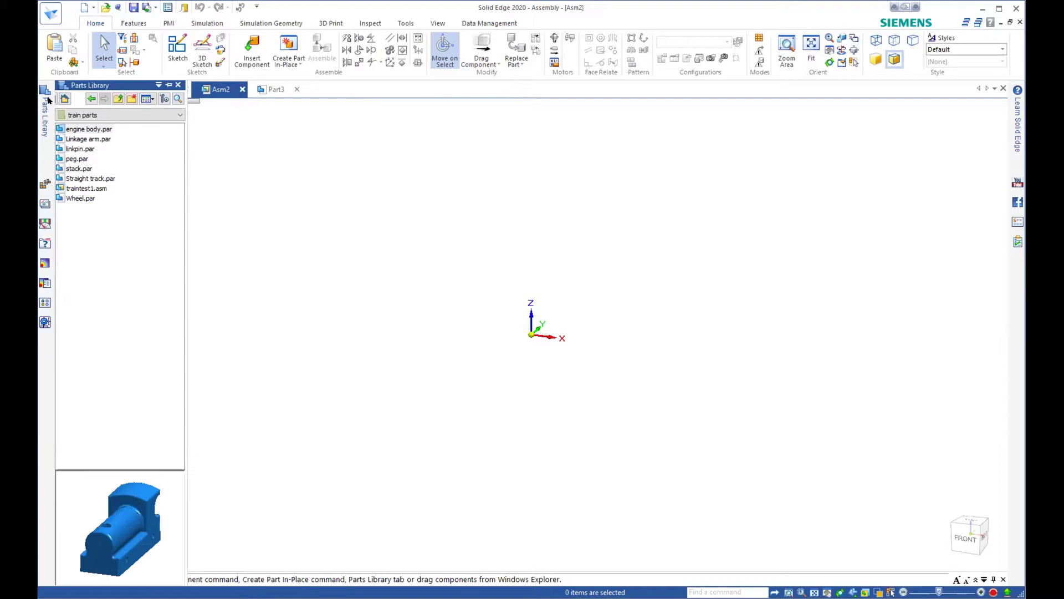
pyautogui.moveTo(59, 135); pyautogui.dragTo(247, 209)
pyautogui.click(159, 84)
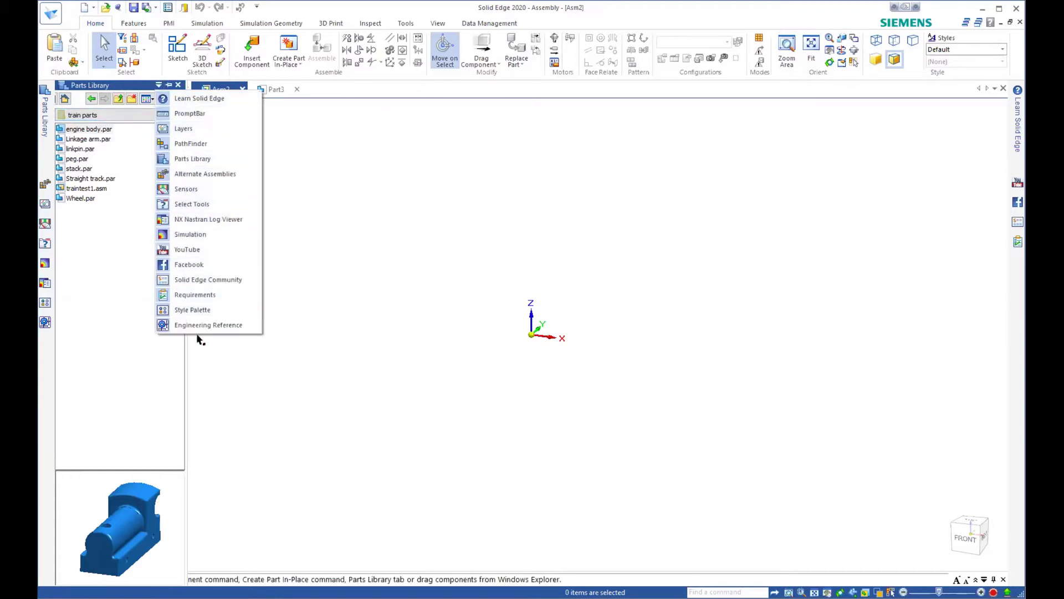
pyautogui.click(196, 159)
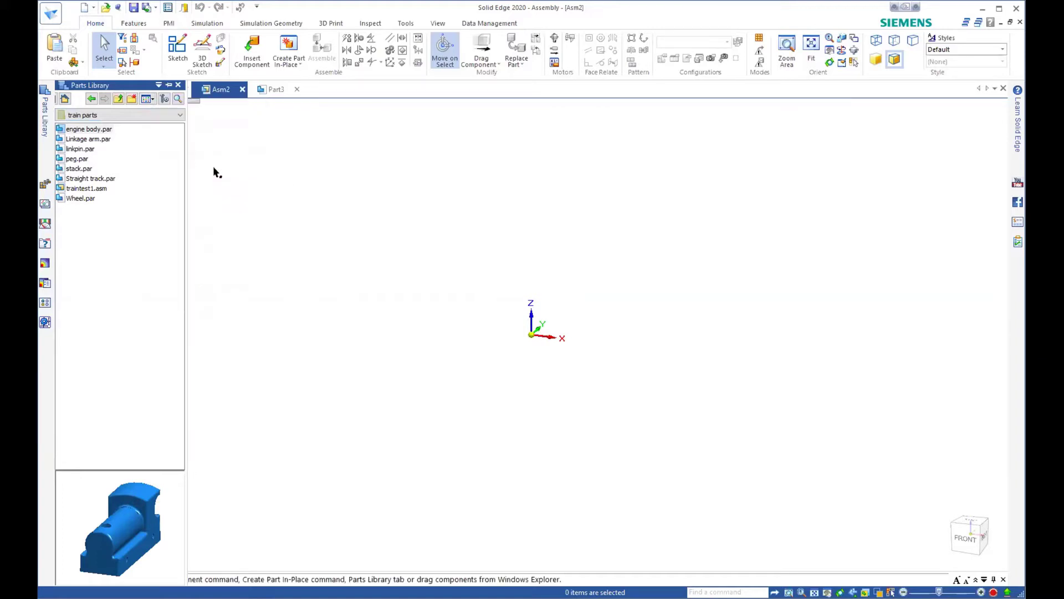
pyautogui.click(179, 113)
pyautogui.click(92, 248)
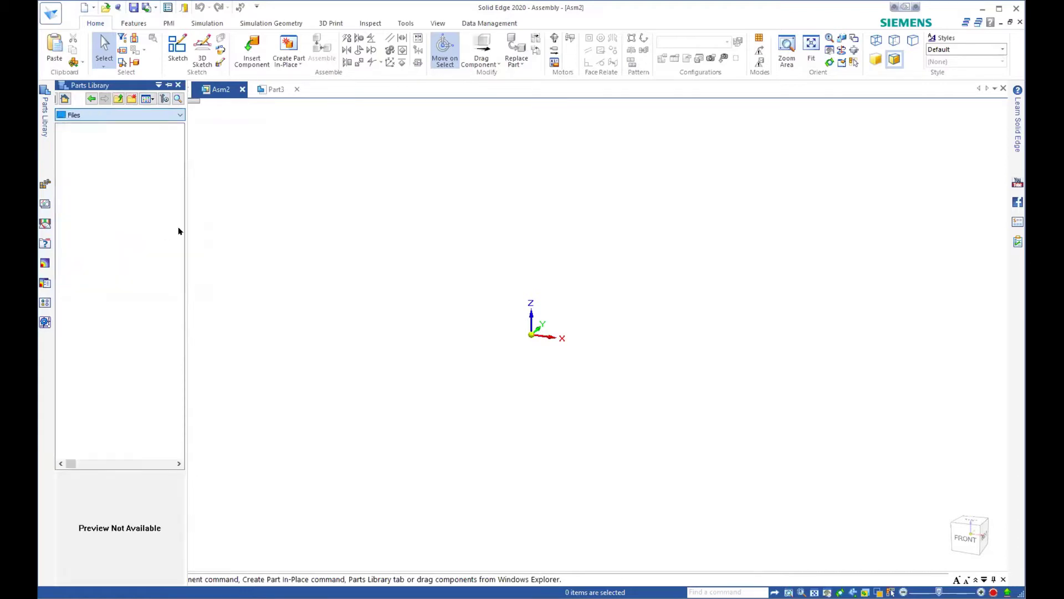
pyautogui.scroll(-10, 125, 308)
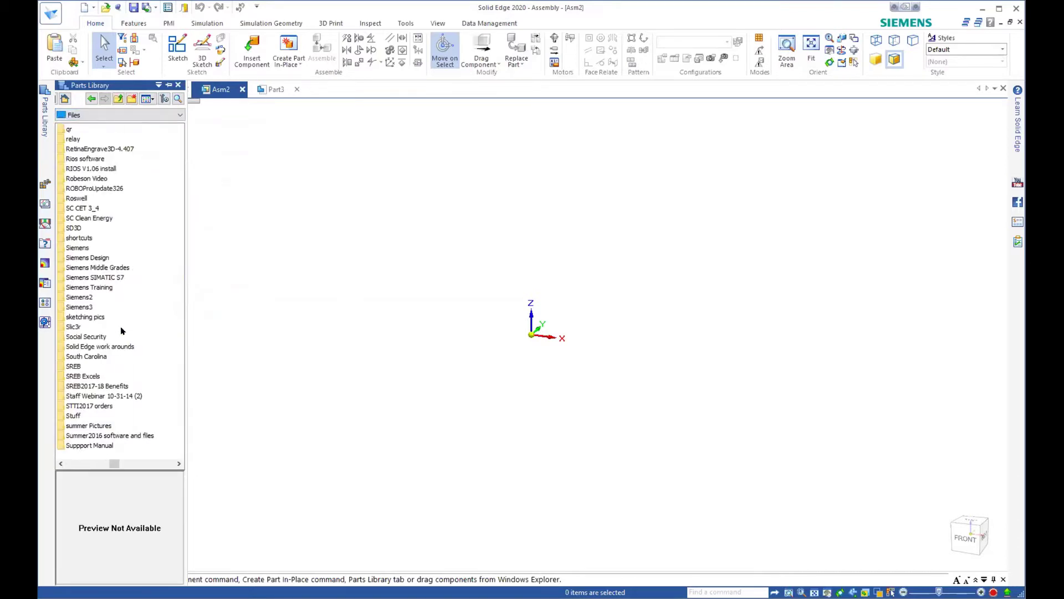
pyautogui.scroll(-6, 122, 327)
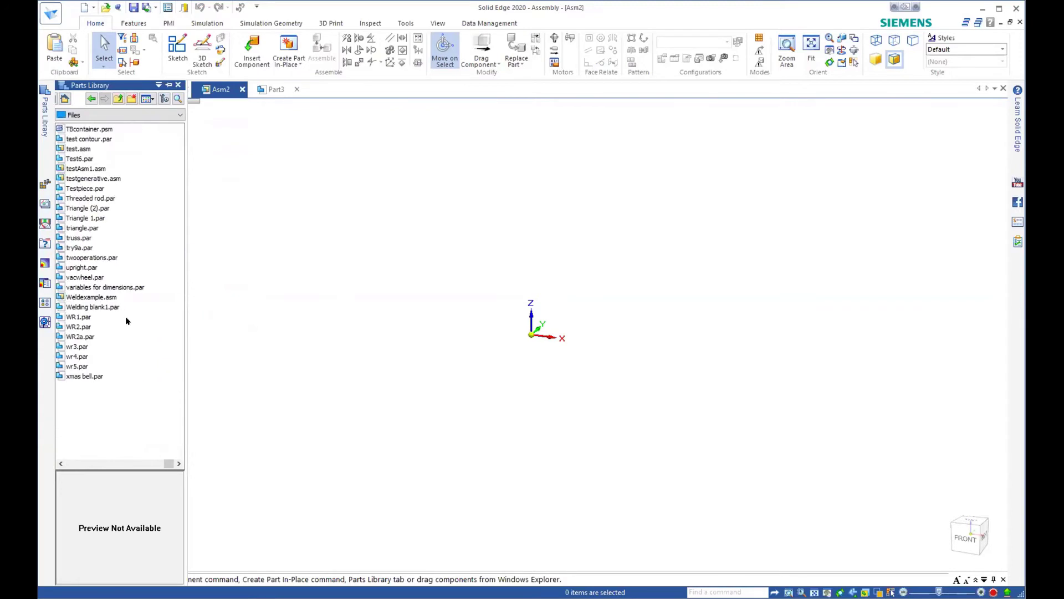
pyautogui.scroll(5, 136, 282)
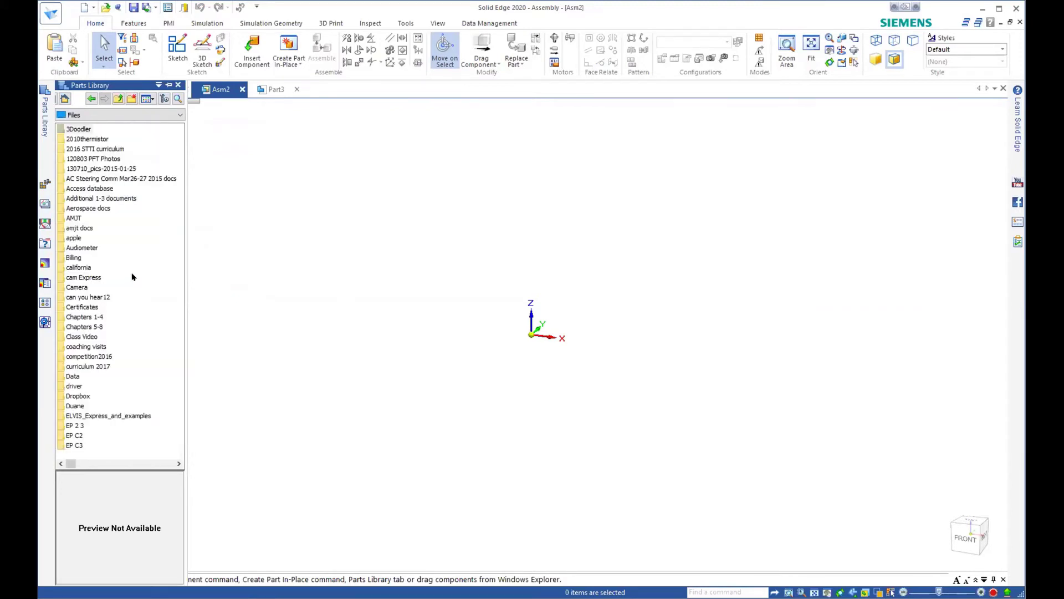
pyautogui.scroll(-3, 131, 277)
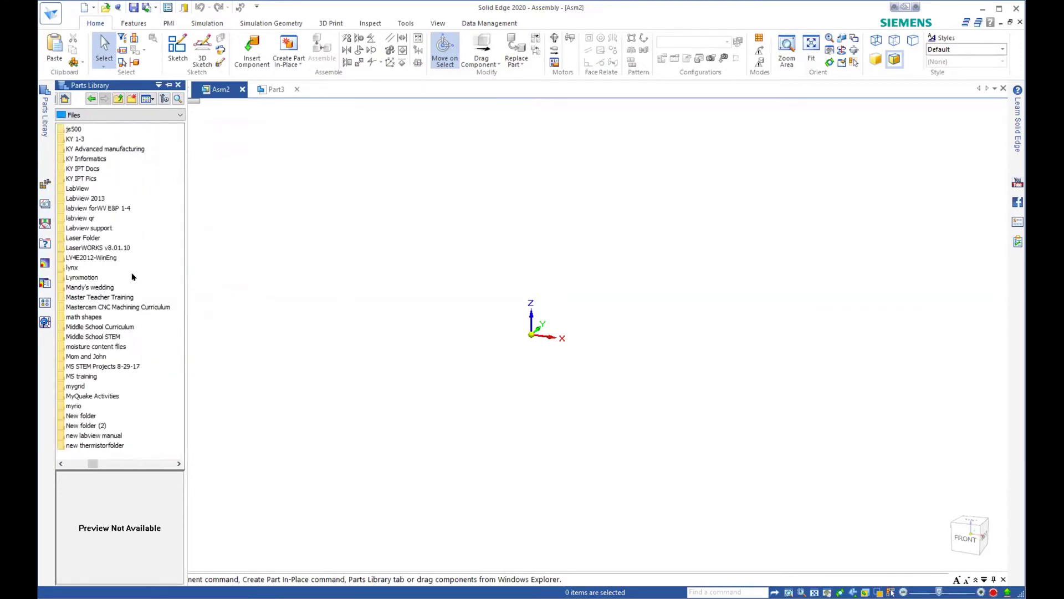
pyautogui.scroll(-1, 132, 277)
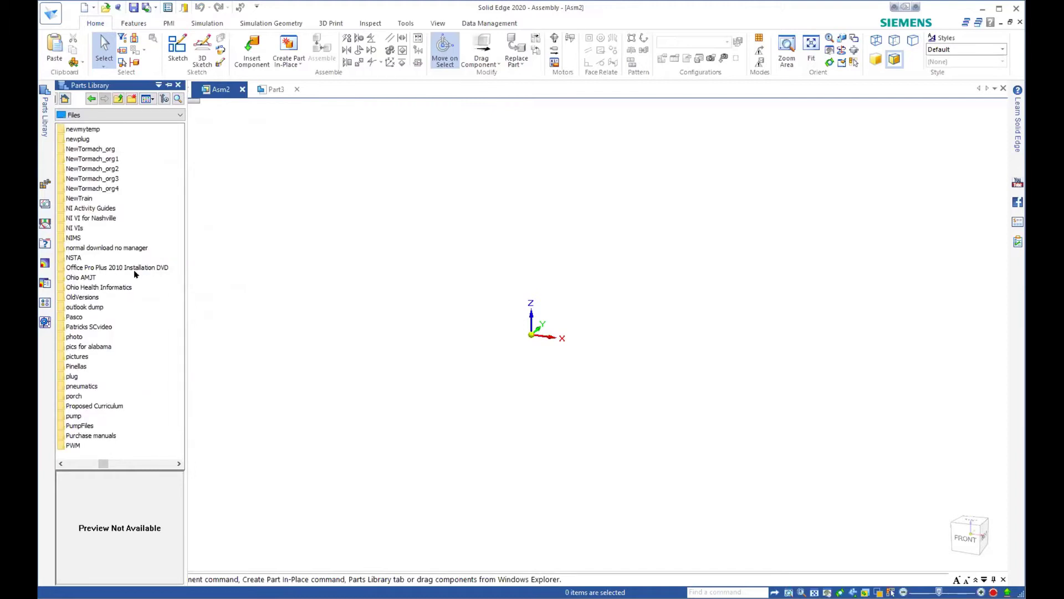
pyautogui.scroll(-1, 154, 378)
pyautogui.scroll(-1, 155, 378)
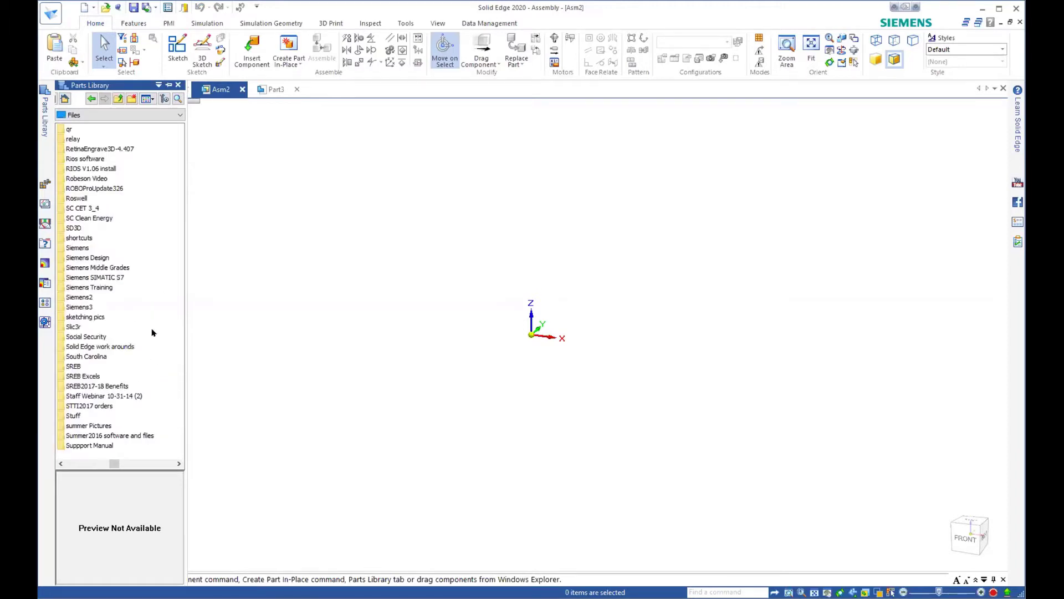
pyautogui.scroll(-1, 107, 367)
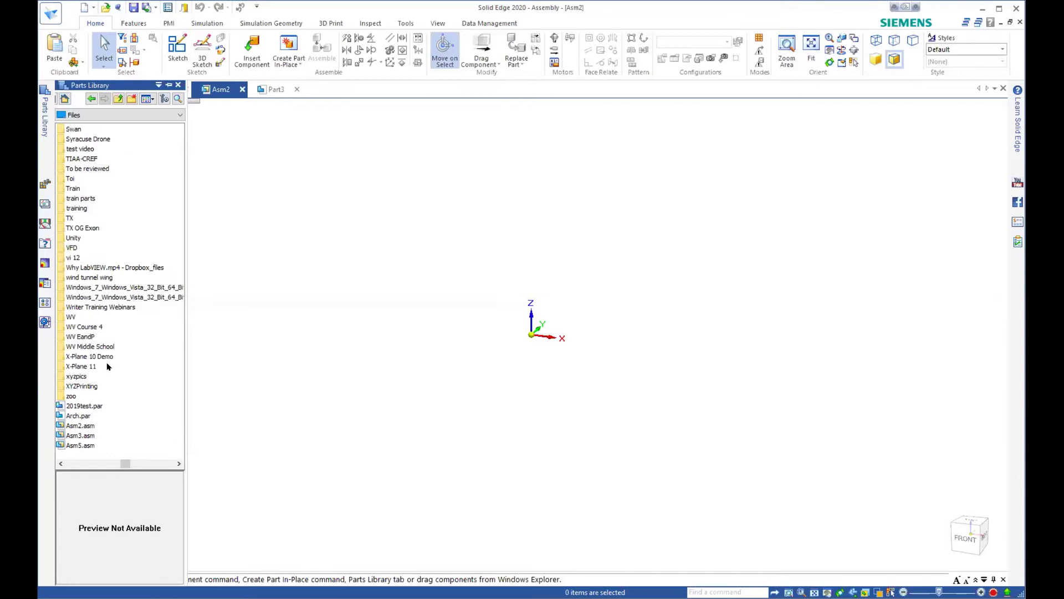
# Open the train parts folder, spin the engine body preview, and place engine body.par into Asm2
pyautogui.doubleClick(75, 198)
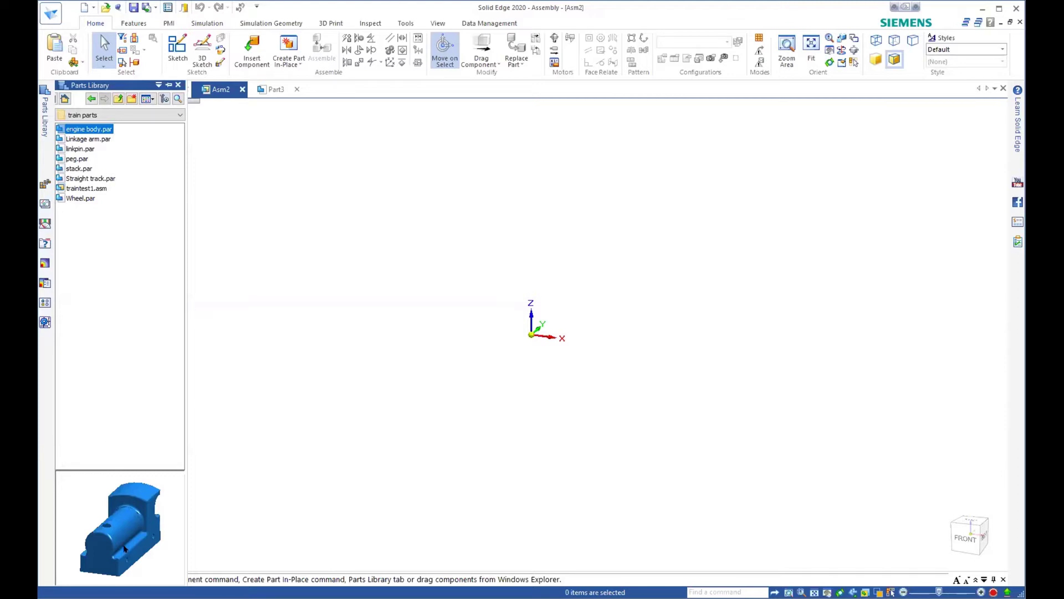
pyautogui.click(101, 425)
pyautogui.moveTo(123, 537); pyautogui.dragTo(96, 539)
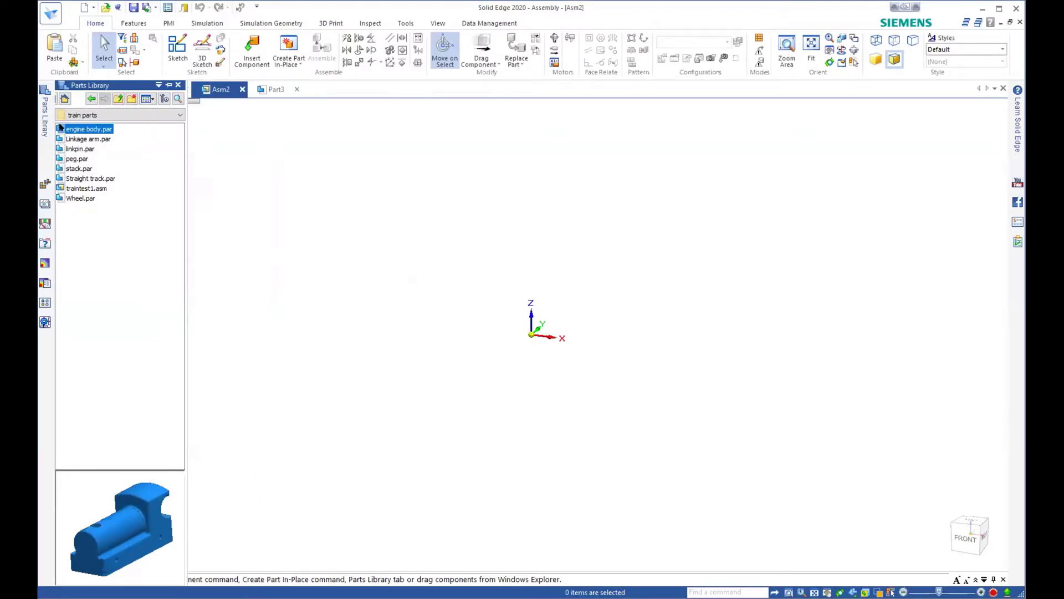
pyautogui.moveTo(78, 129); pyautogui.dragTo(626, 339)
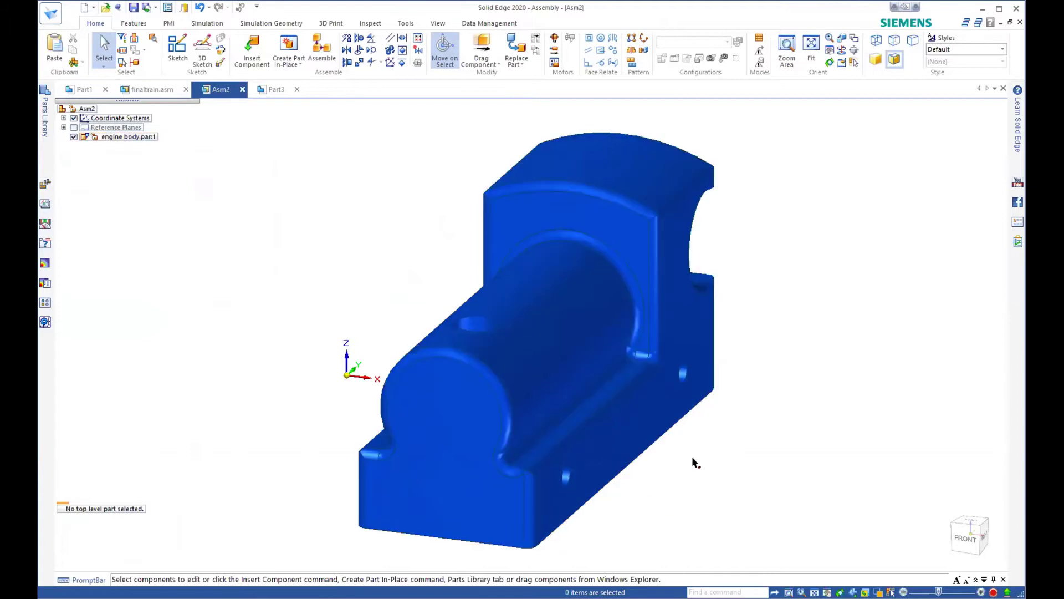
# Zoom out and select engine body.par:1 in PathFinder to confirm it is grounded
pyautogui.scroll(-3, 696, 438)
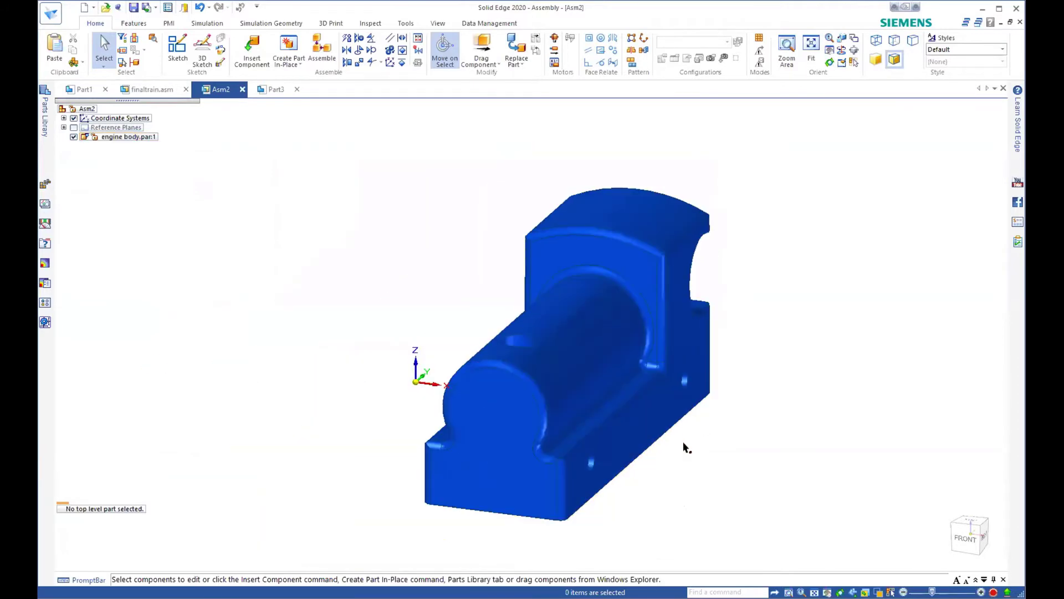
pyautogui.scroll(-1, 687, 448)
pyautogui.scroll(-1, 718, 469)
pyautogui.scroll(1, 718, 469)
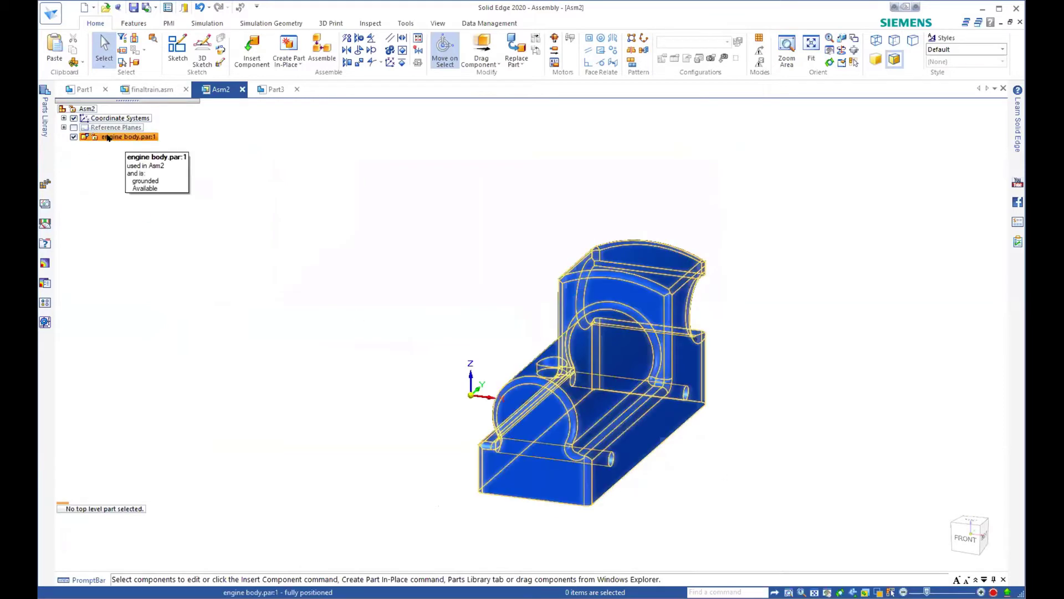
pyautogui.click(108, 137)
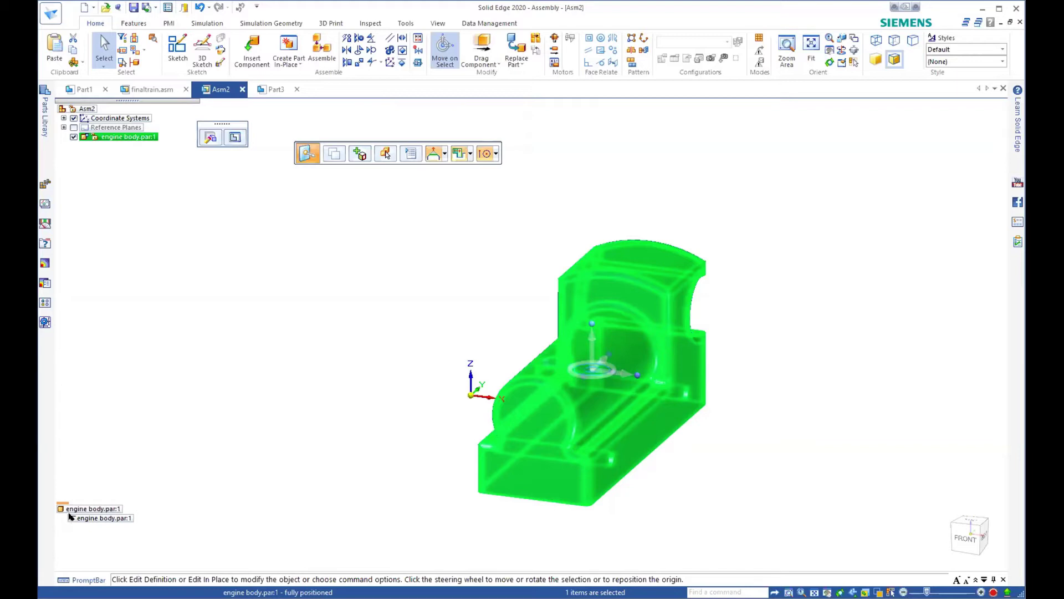
pyautogui.click(296, 298)
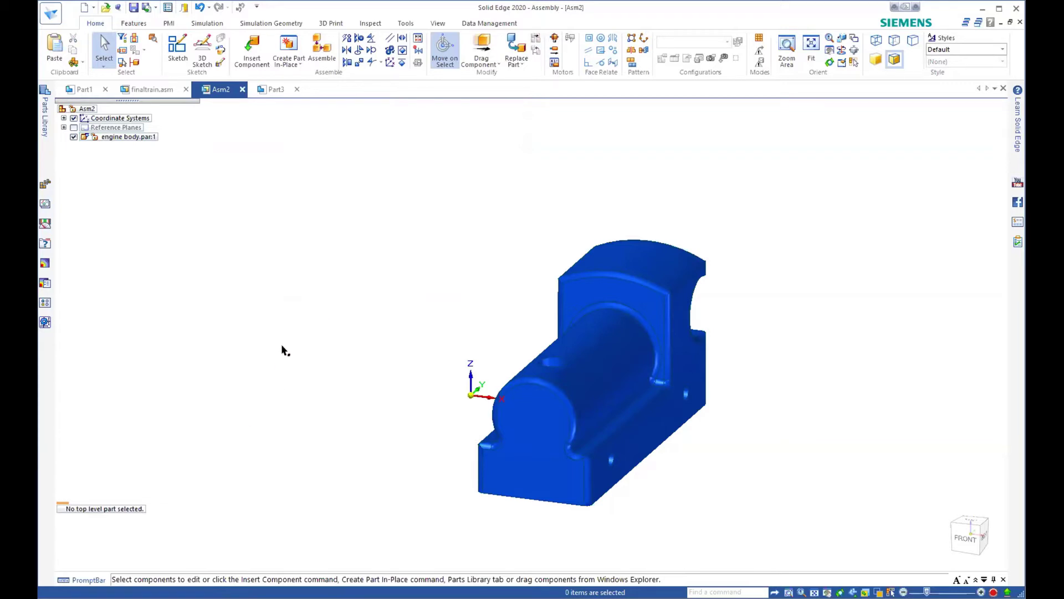
# Place Wheel.par from the Parts Library to the right of the engine body, leaving it unmated
pyautogui.click(45, 108)
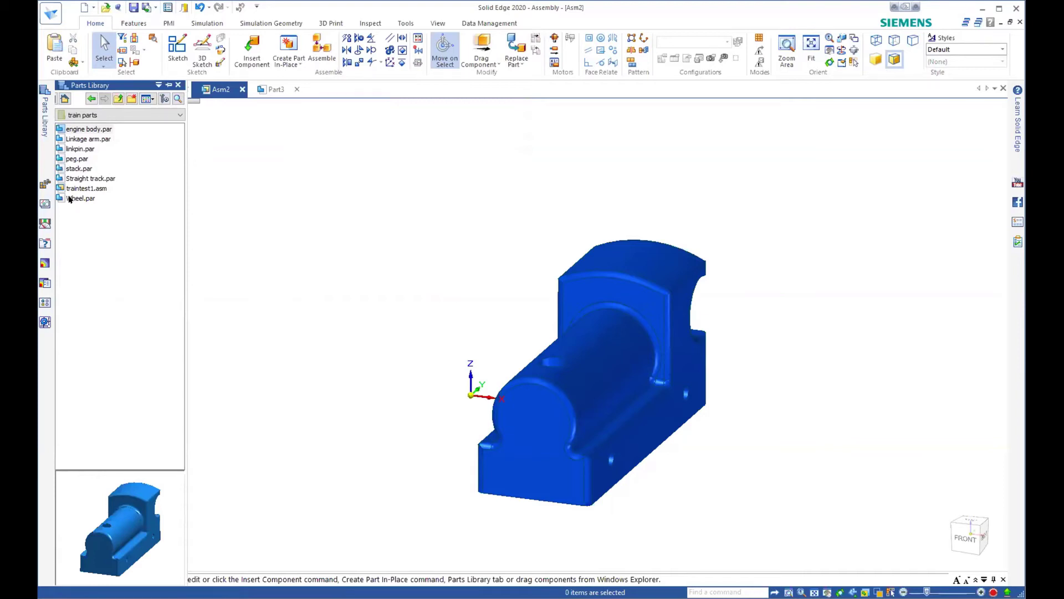
pyautogui.click(69, 199)
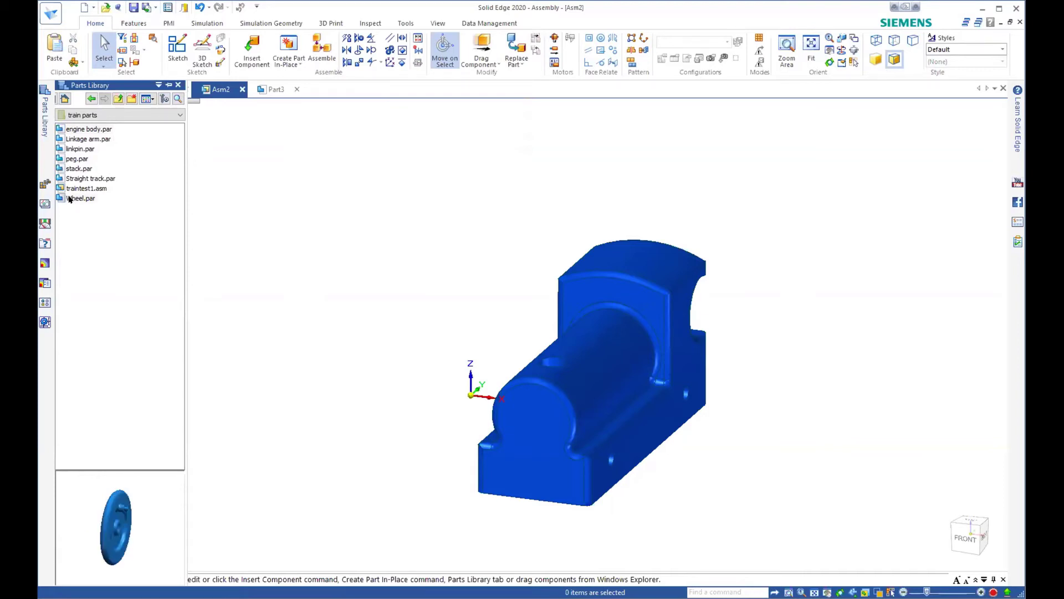
pyautogui.moveTo(69, 199); pyautogui.dragTo(390, 351)
pyautogui.moveTo(390, 351); pyautogui.dragTo(391, 352)
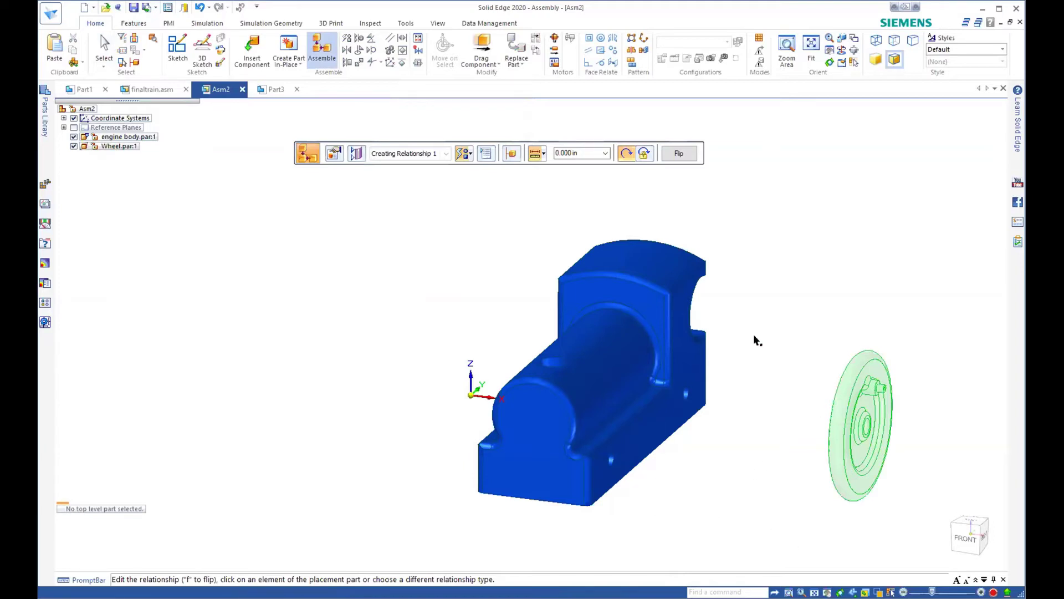
pyautogui.press('Escape')
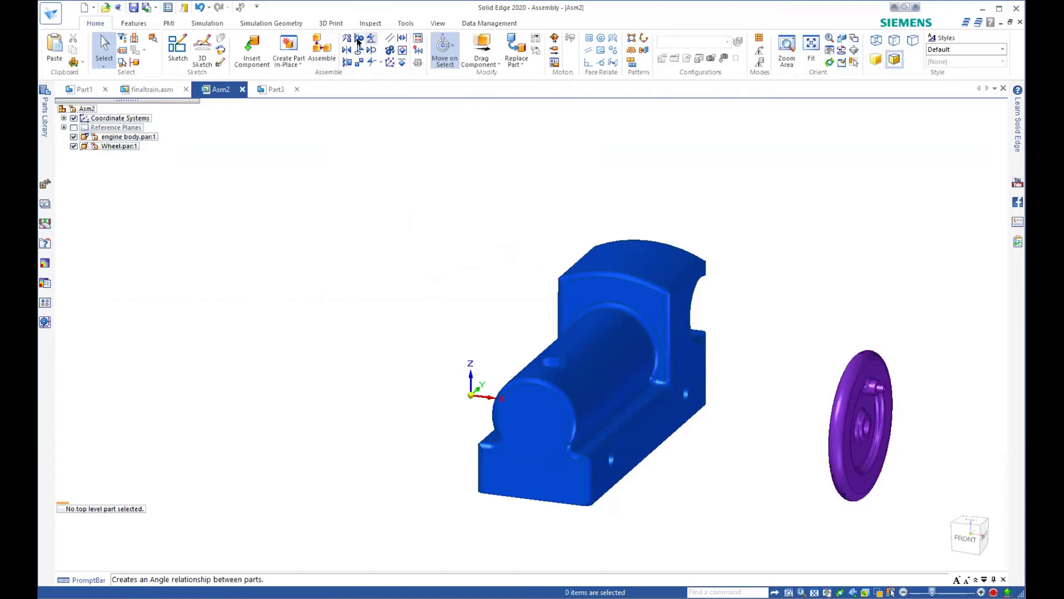
# Axially align the wheel's hub axis with the engine body's axle axis, rotation unlocked
pyautogui.click(359, 38)
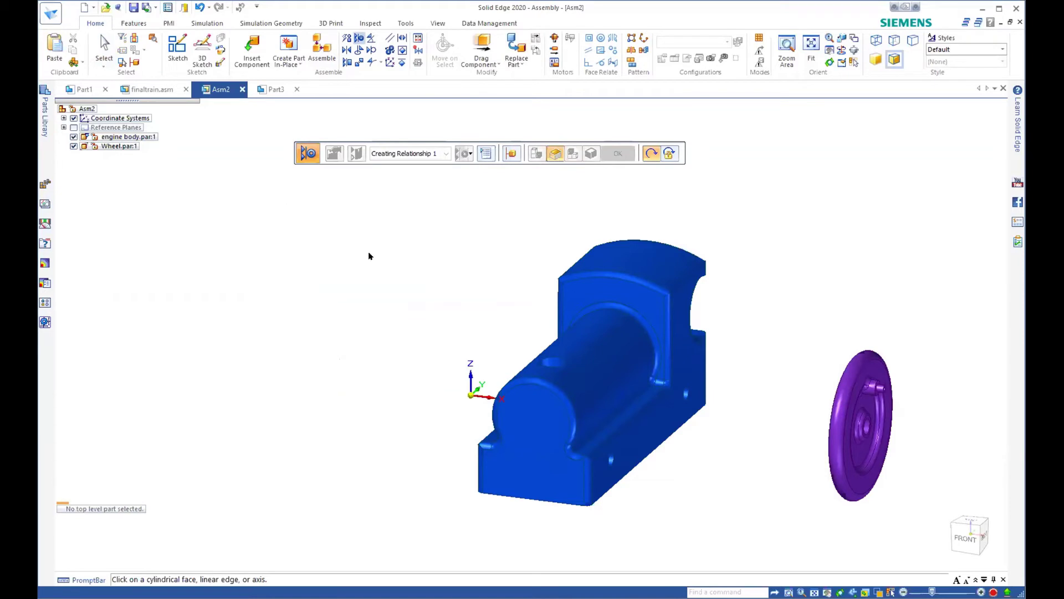
pyautogui.click(608, 469)
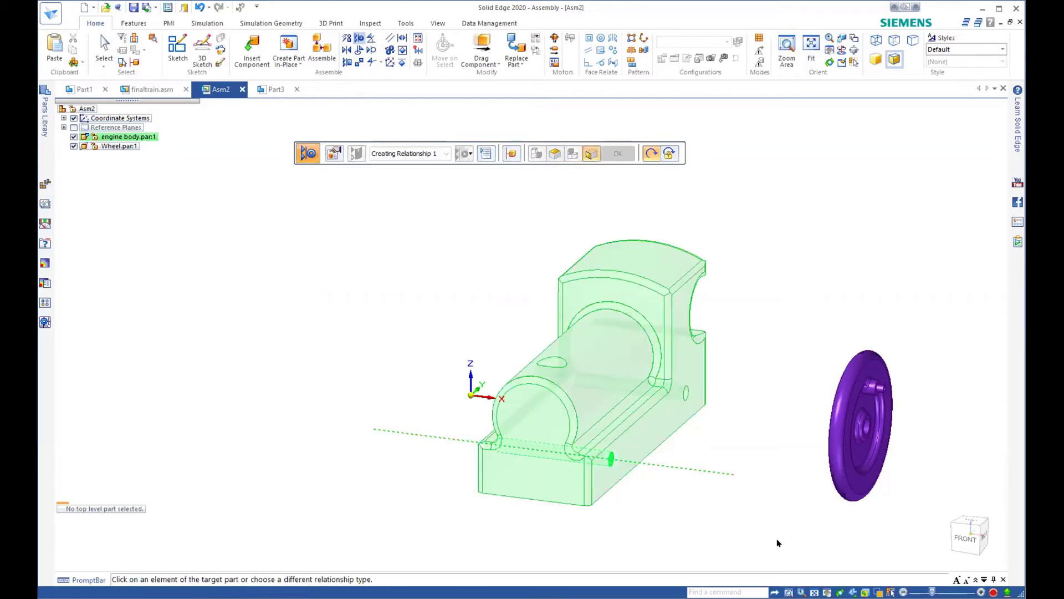
pyautogui.click(857, 420)
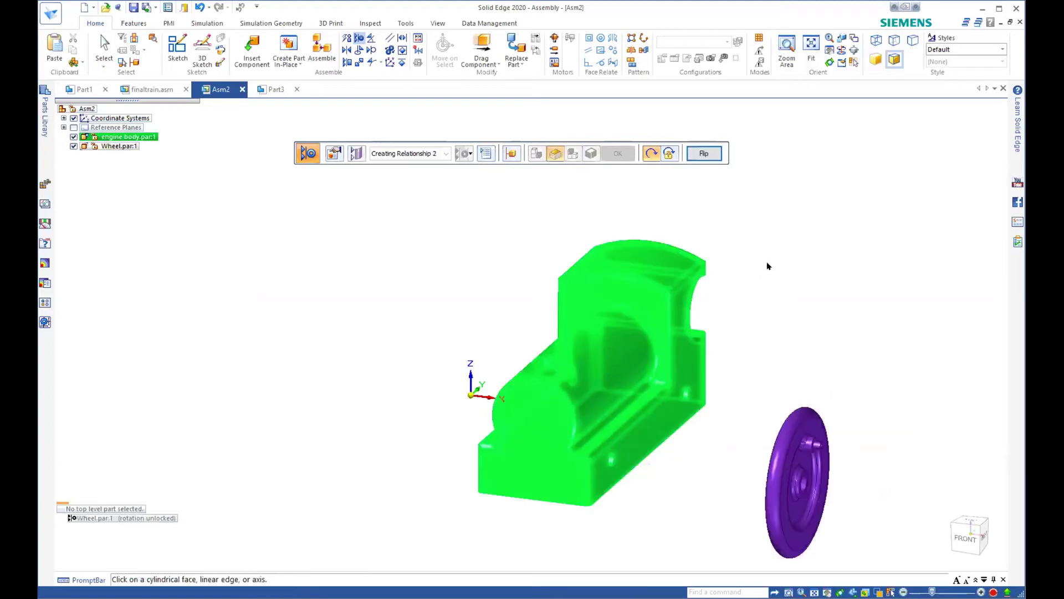
pyautogui.press('Escape')
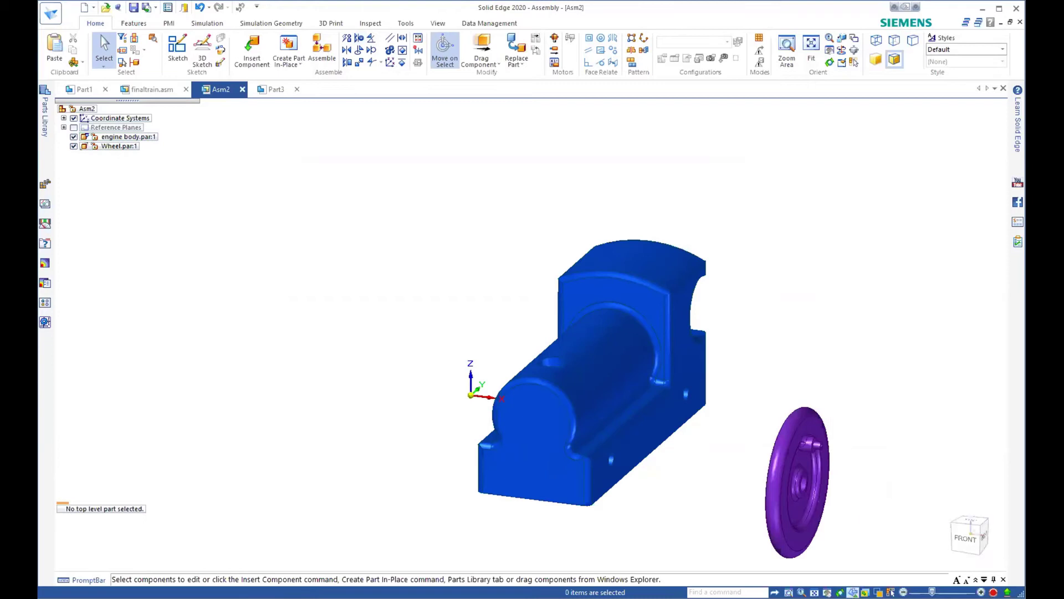
pyautogui.moveTo(861, 443); pyautogui.dragTo(782, 435, button='middle')
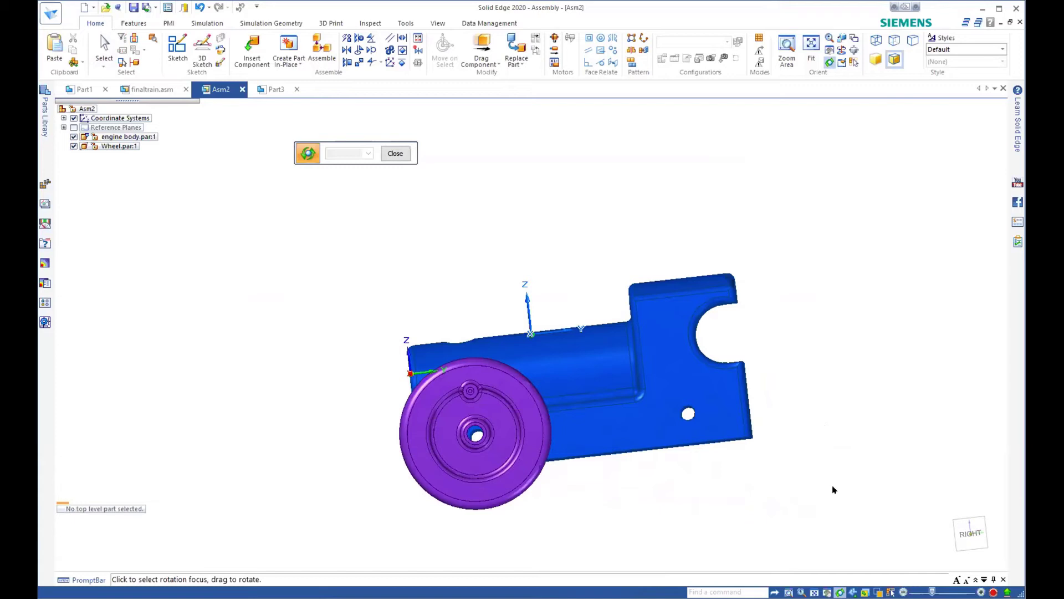
pyautogui.moveTo(833, 490); pyautogui.dragTo(924, 482, button='middle')
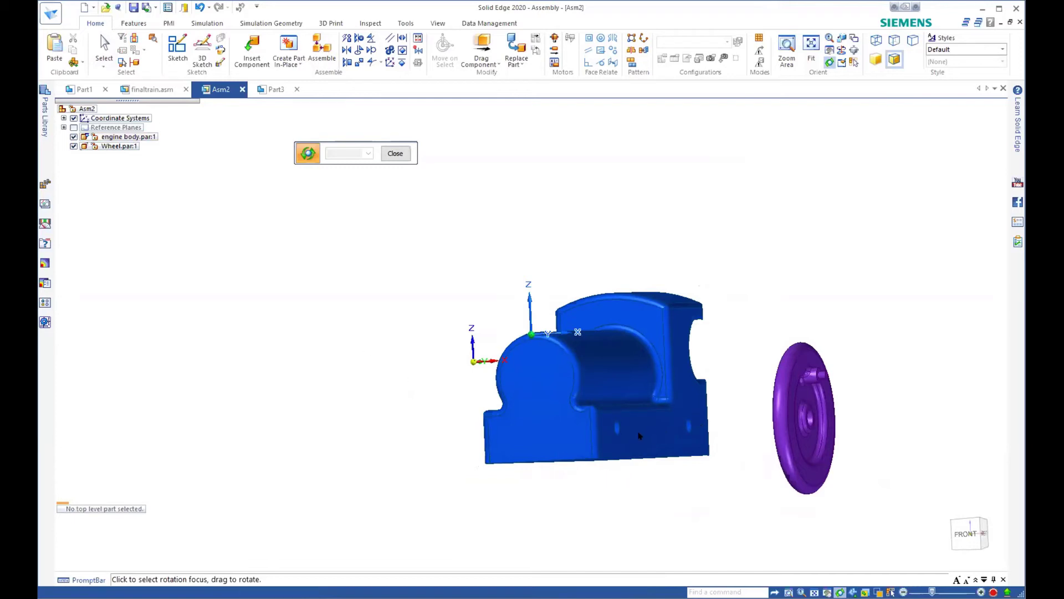
pyautogui.moveTo(627, 489); pyautogui.dragTo(776, 377)
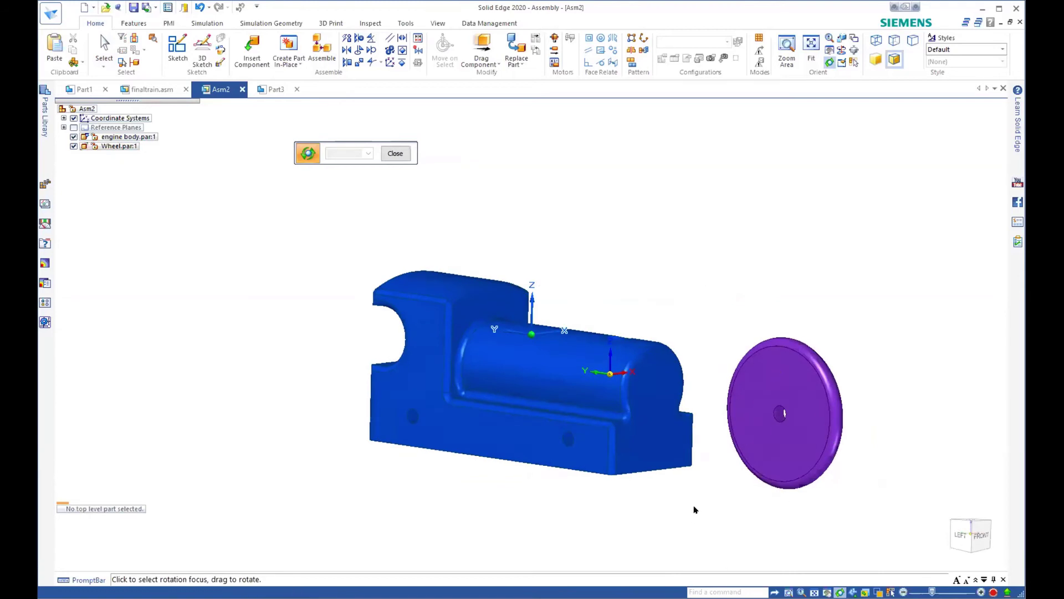
pyautogui.moveTo(692, 511); pyautogui.dragTo(647, 481)
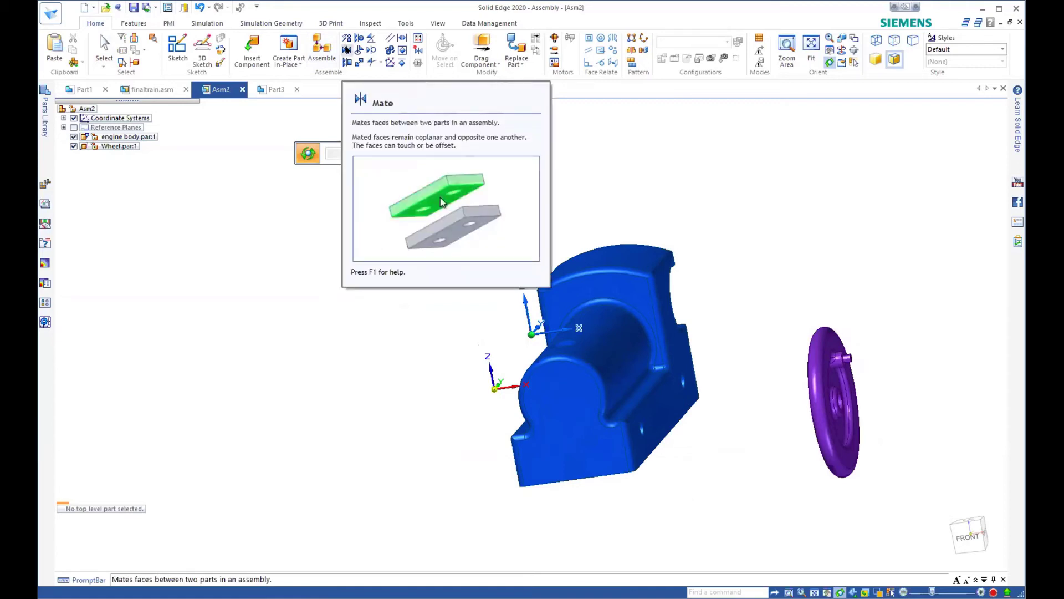
# Mate the wheel's face to the engine body's side face with a 0.020 in offset
pyautogui.click(346, 50)
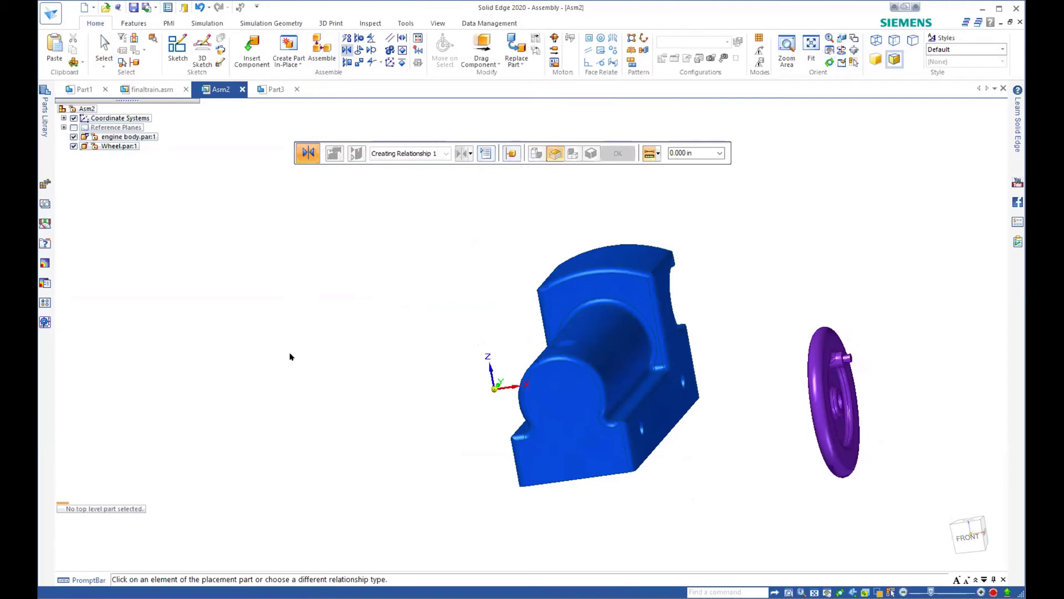
pyautogui.click(667, 419)
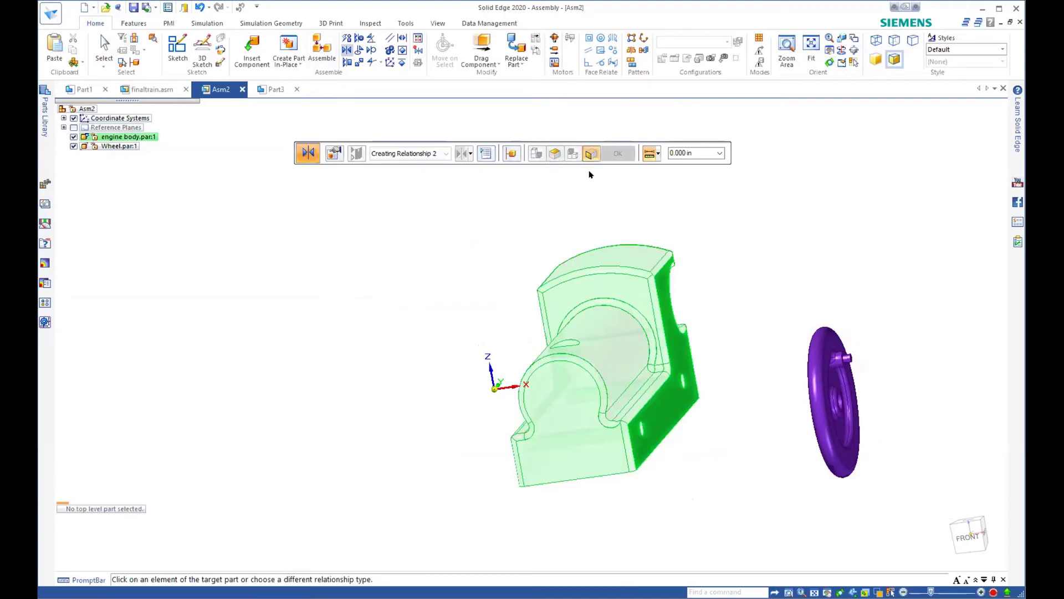
pyautogui.click(681, 153)
pyautogui.write('2')
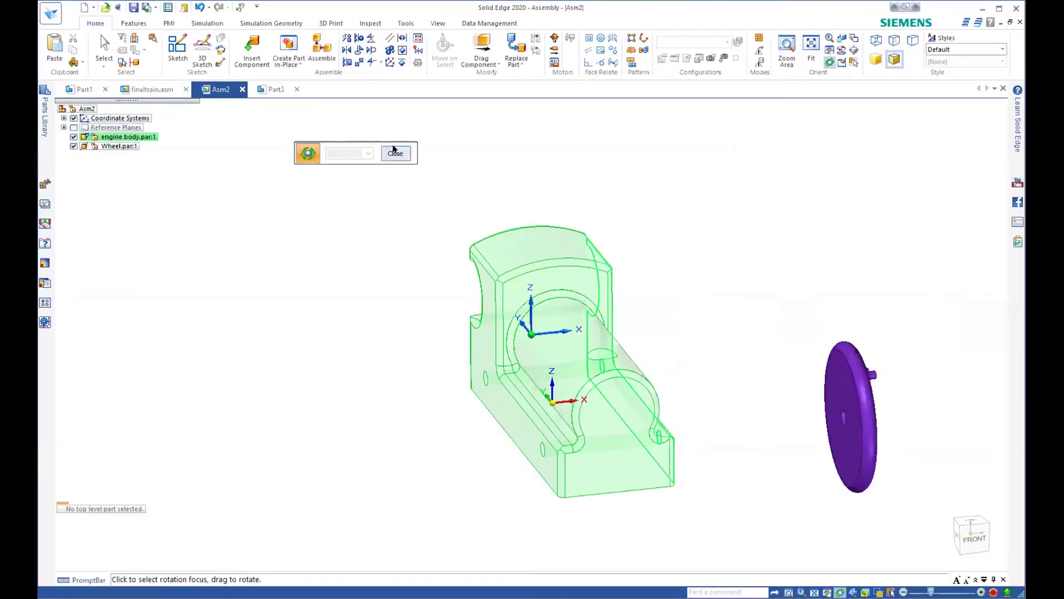
pyautogui.click(394, 152)
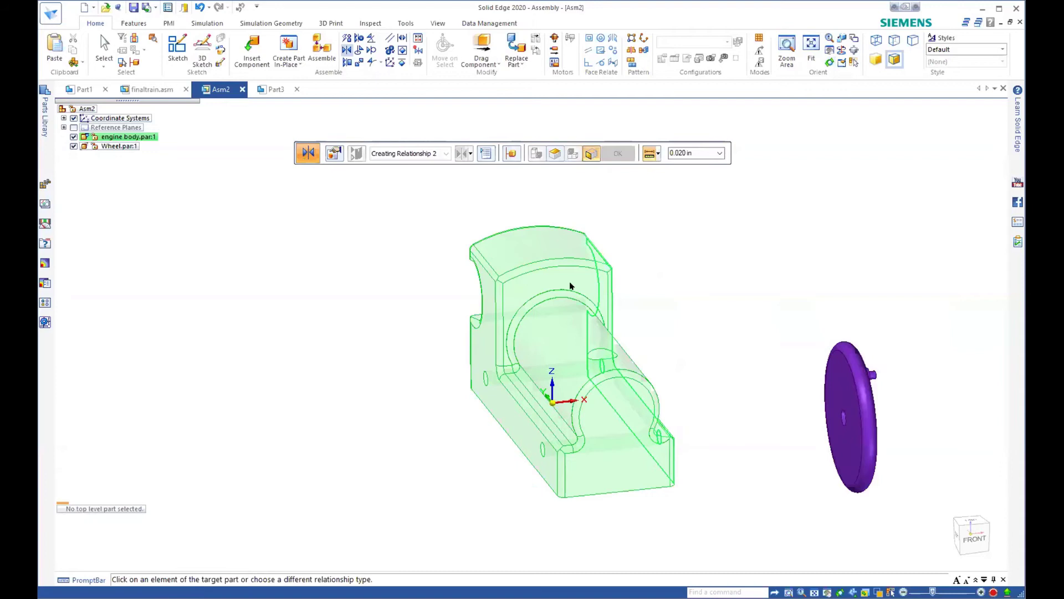
pyautogui.click(832, 384)
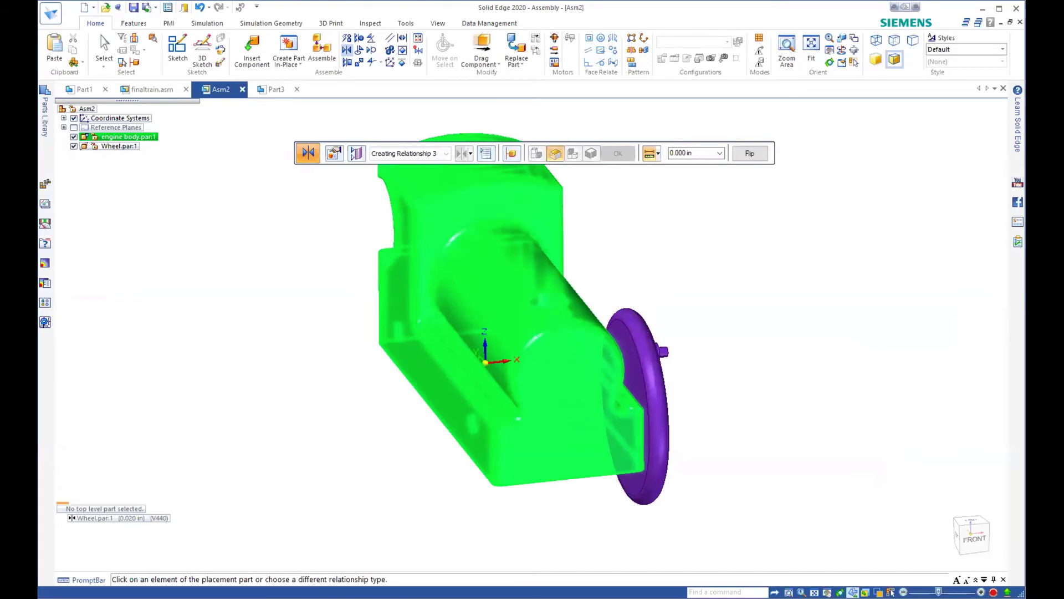
# Orbit the assembly to view the mated wheel side-on
pyautogui.press('F10')
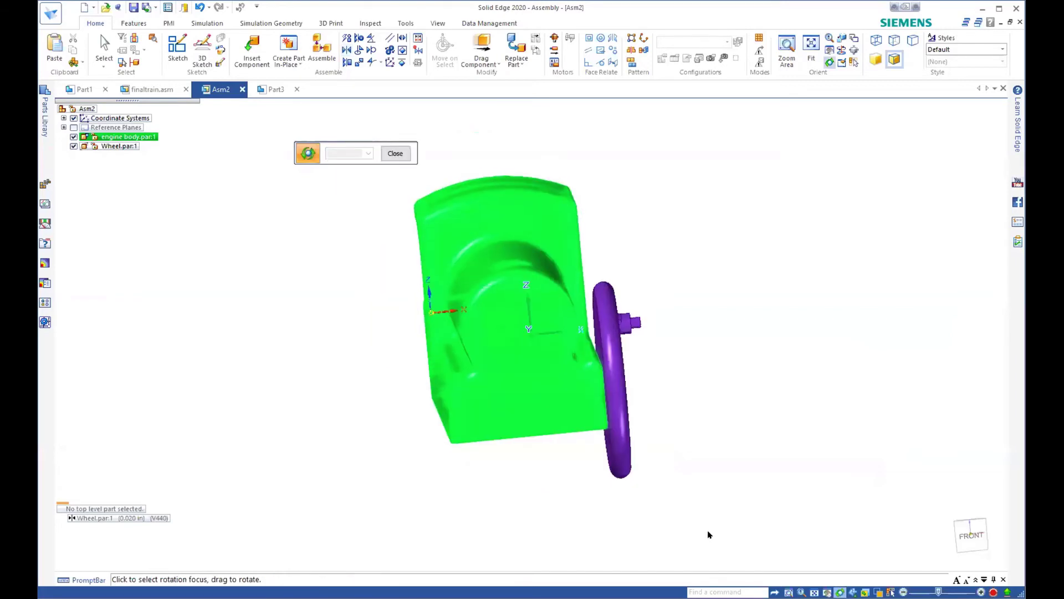
pyautogui.press('Escape')
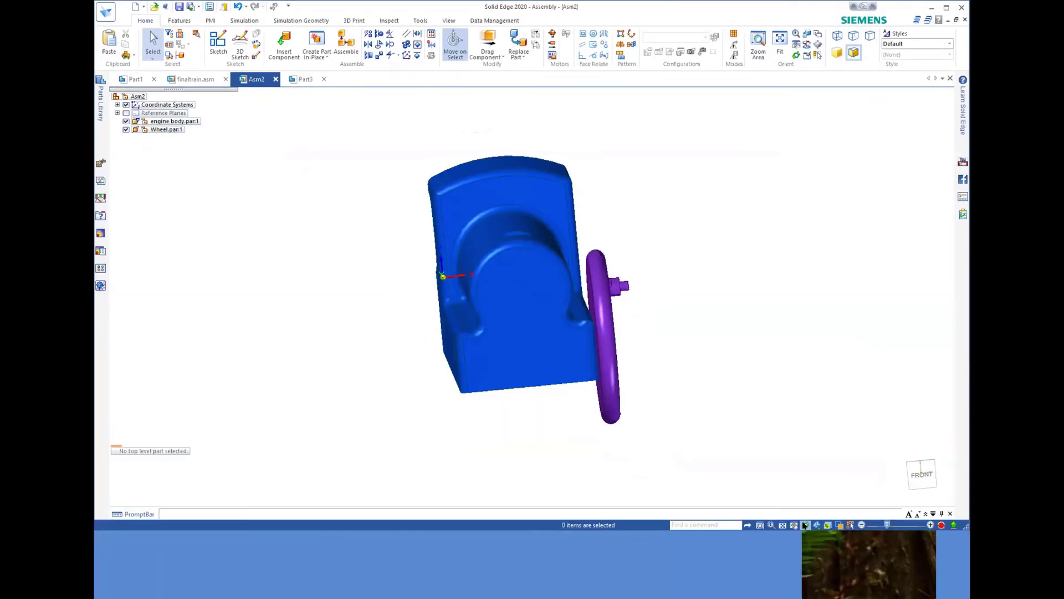
pyautogui.click(805, 524)
pyautogui.moveTo(663, 428); pyautogui.dragTo(665, 433)
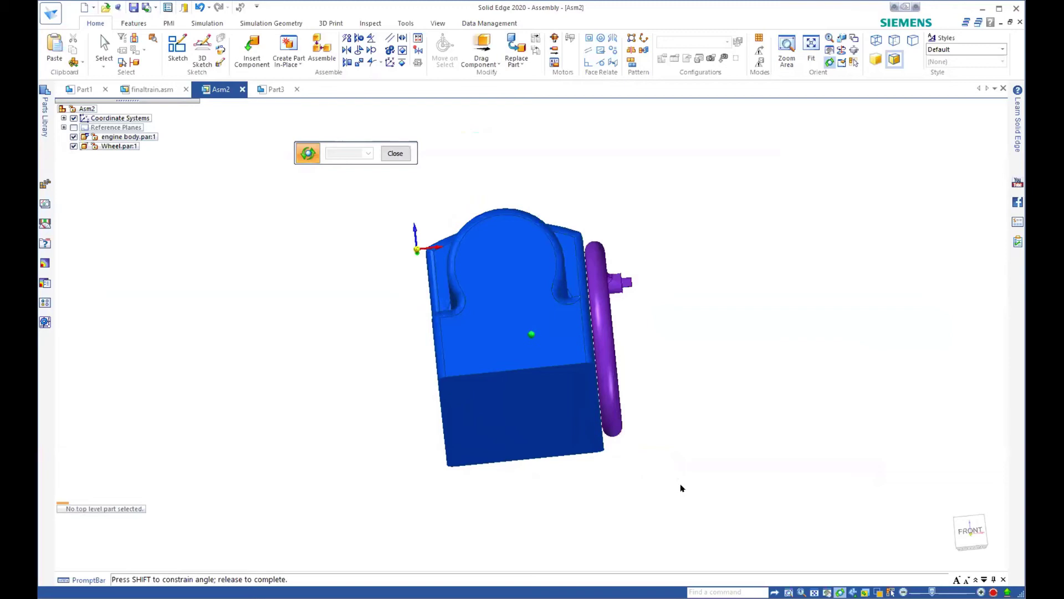
pyautogui.moveTo(681, 488); pyautogui.dragTo(679, 490)
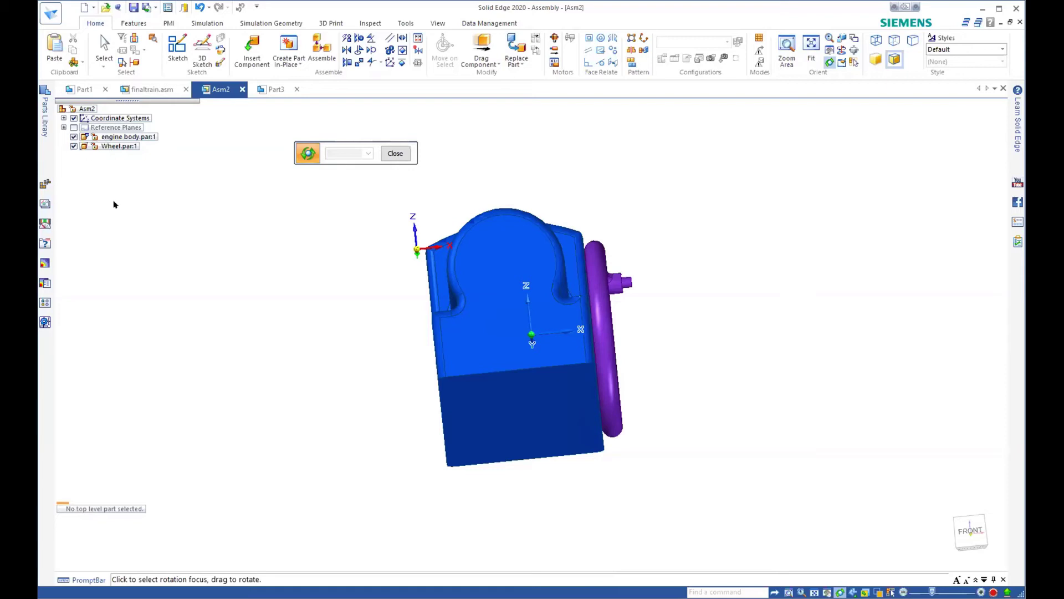
# Select the wheel and review its axial and 0.020 in offset mate relationships
pyautogui.click(394, 151)
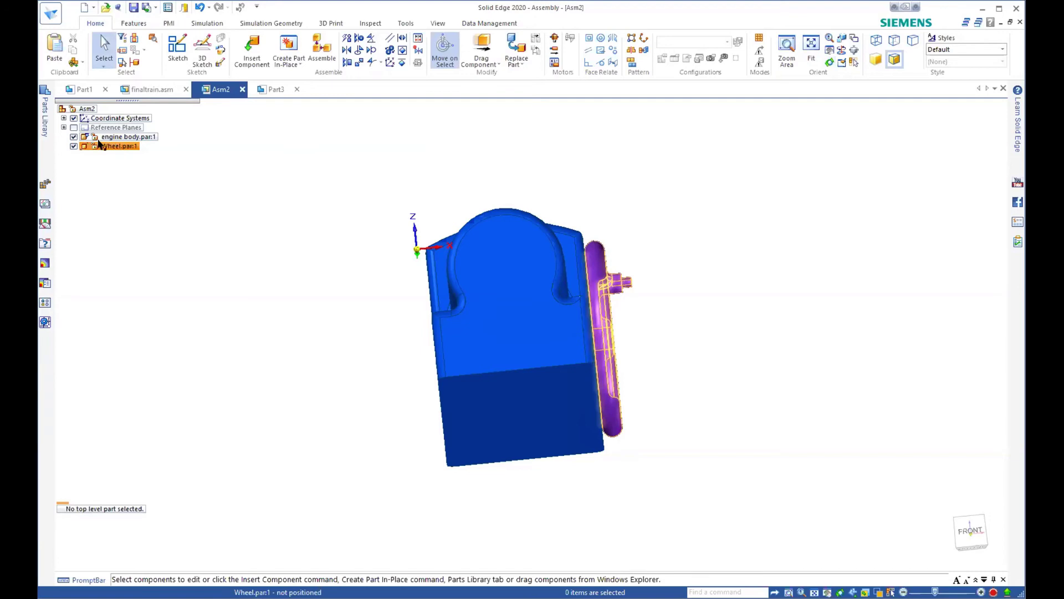
pyautogui.click(103, 146)
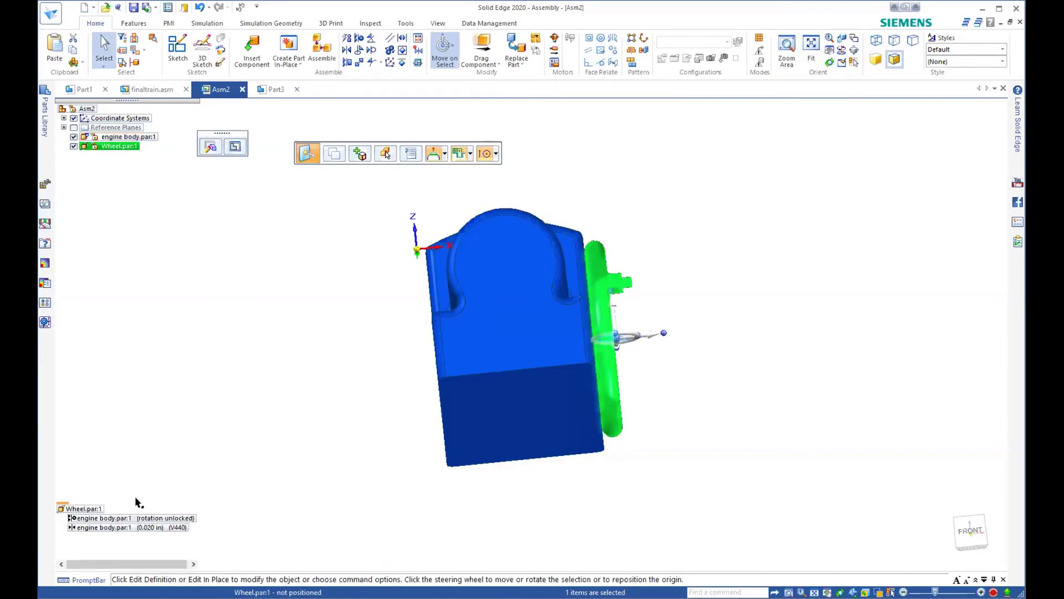
pyautogui.click(92, 518)
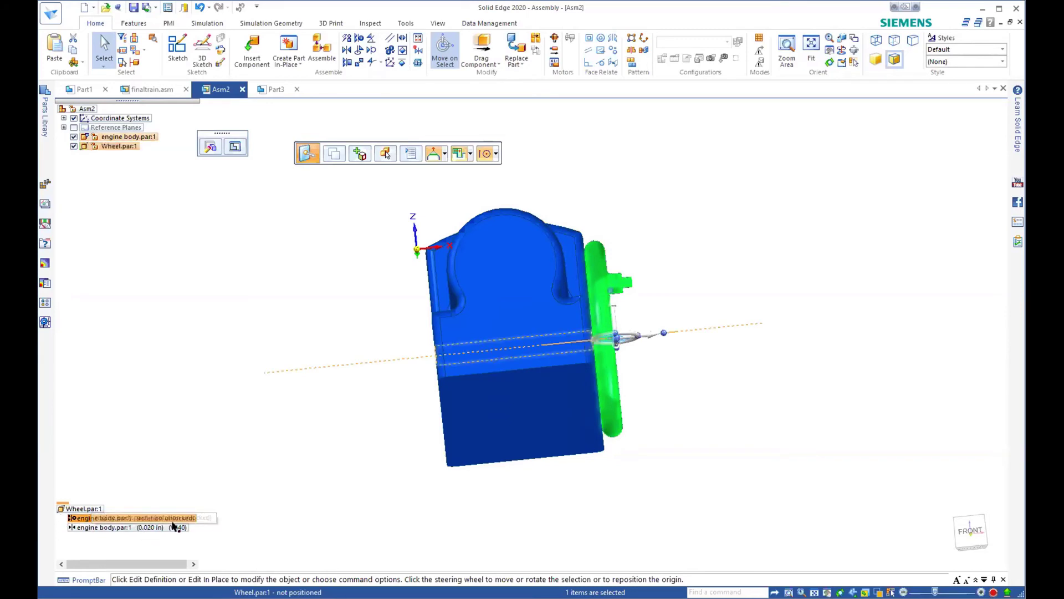
pyautogui.click(185, 551)
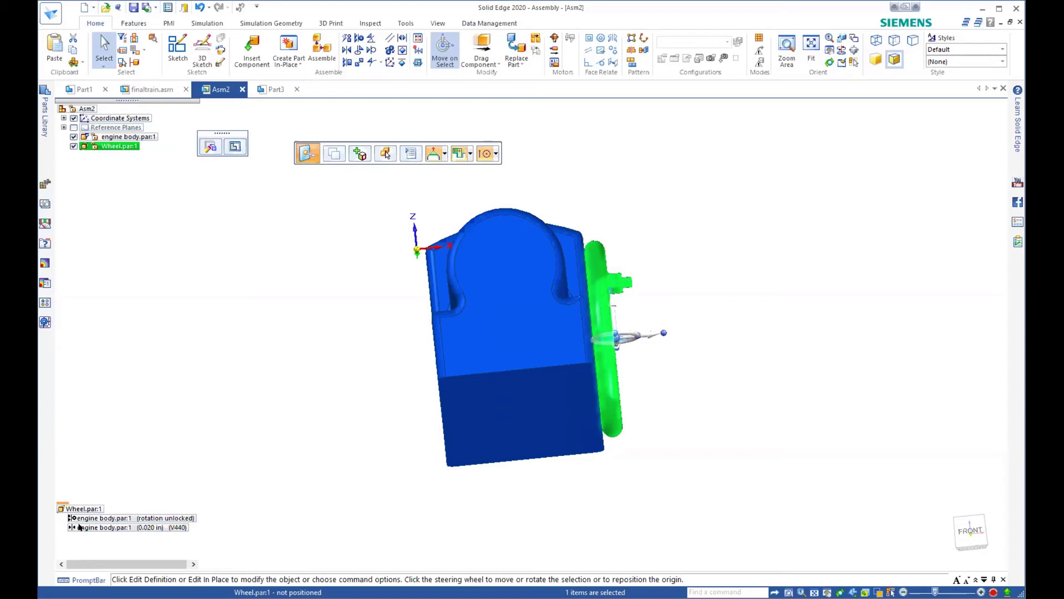
pyautogui.click(124, 529)
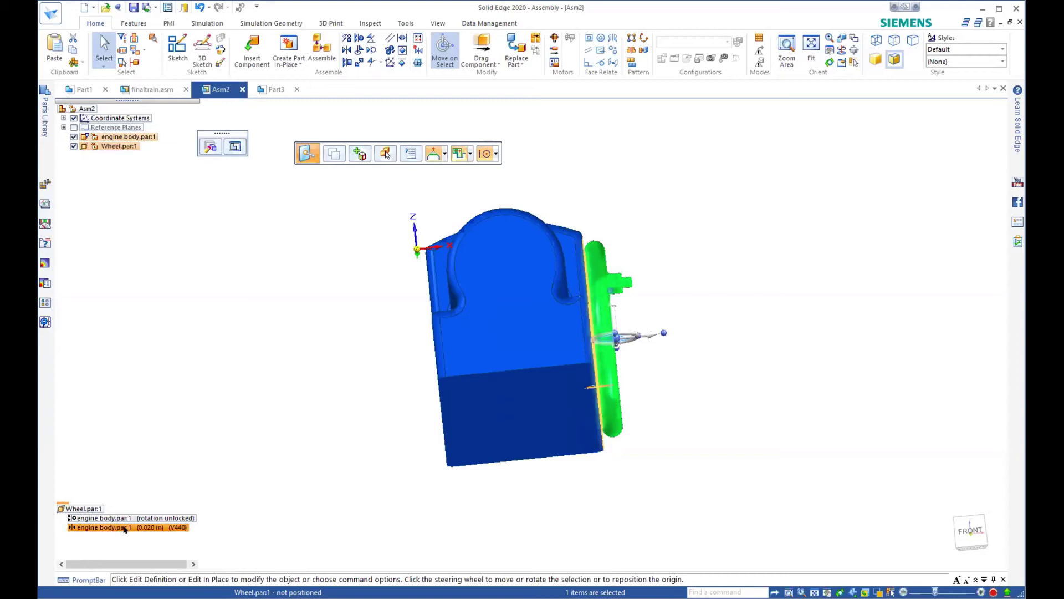
pyautogui.click(154, 516)
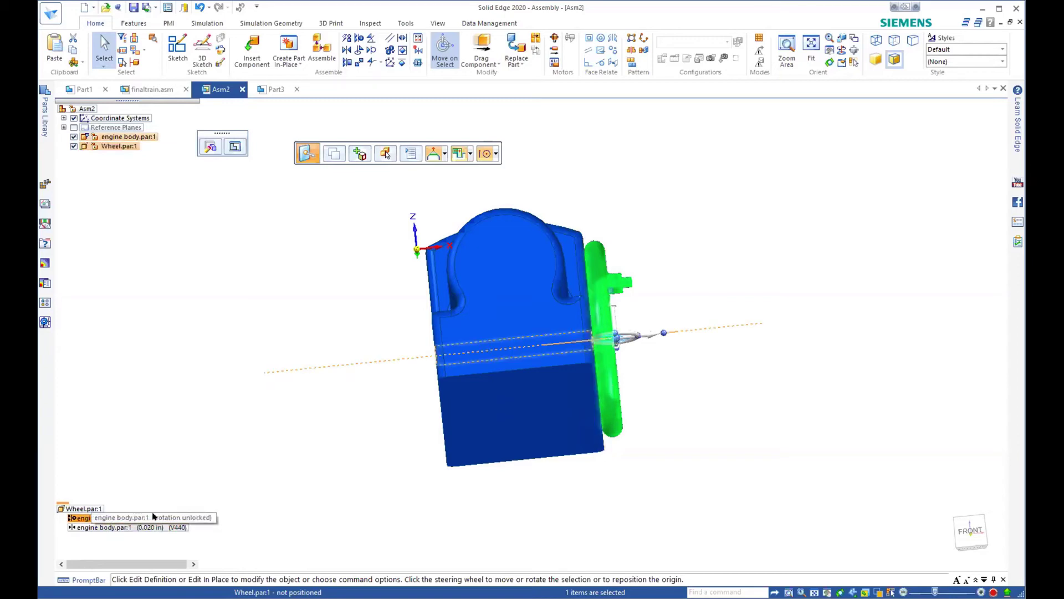
pyautogui.click(248, 509)
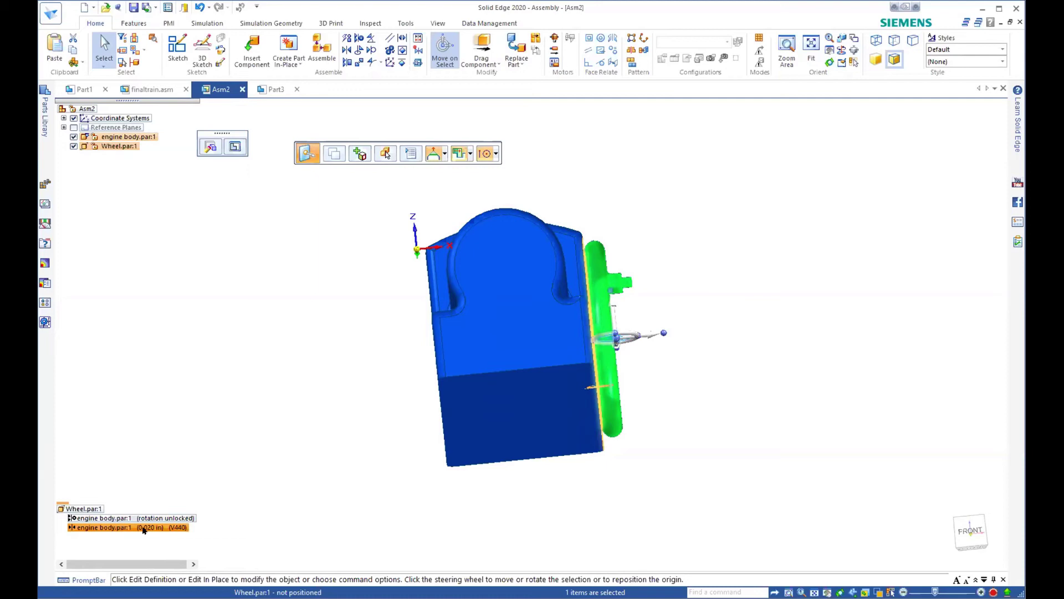
# Change the mate offset from 0.020 in to 0.040 in and finish the Assemble command
pyautogui.click(117, 529)
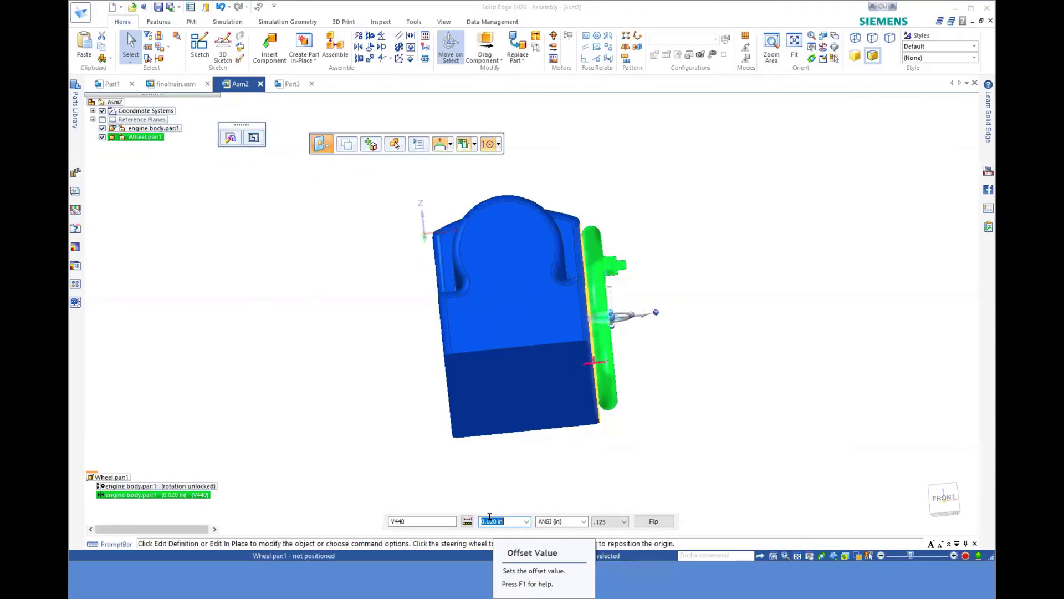
pyautogui.click(491, 520)
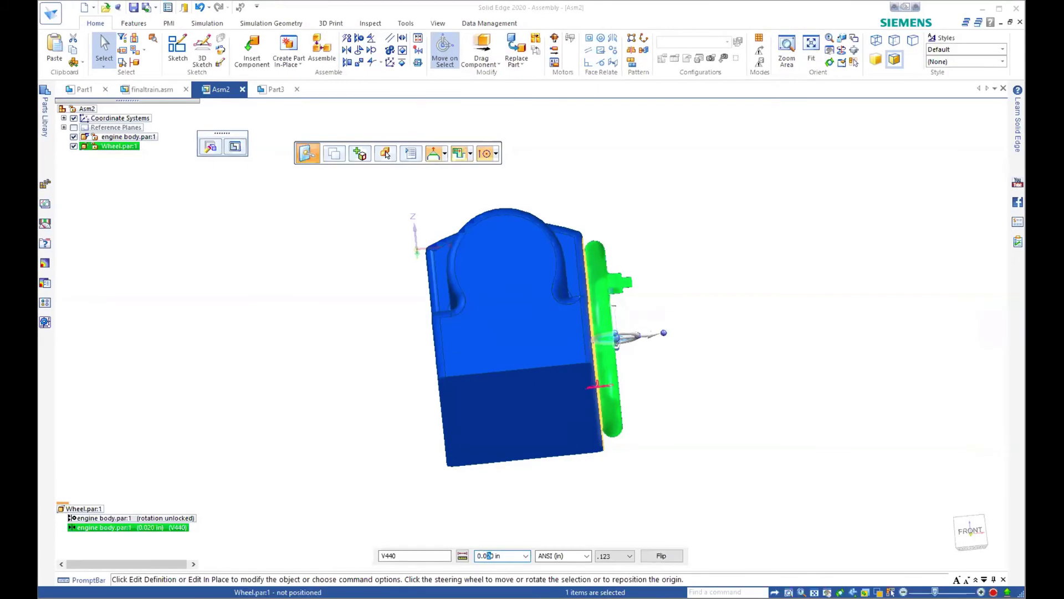
pyautogui.write('4')
pyautogui.press('Return')
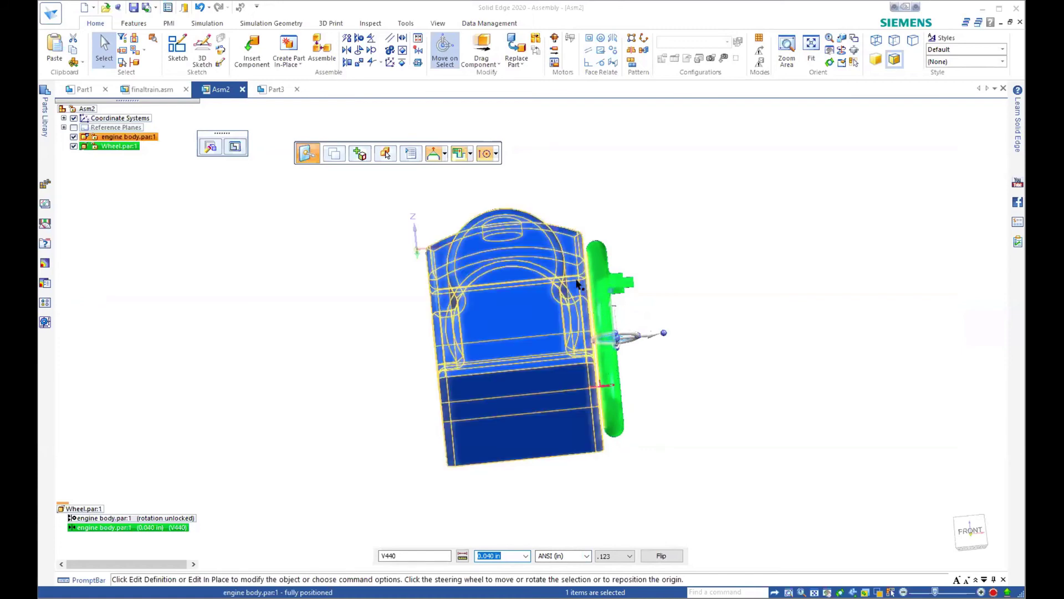
pyautogui.click(580, 492)
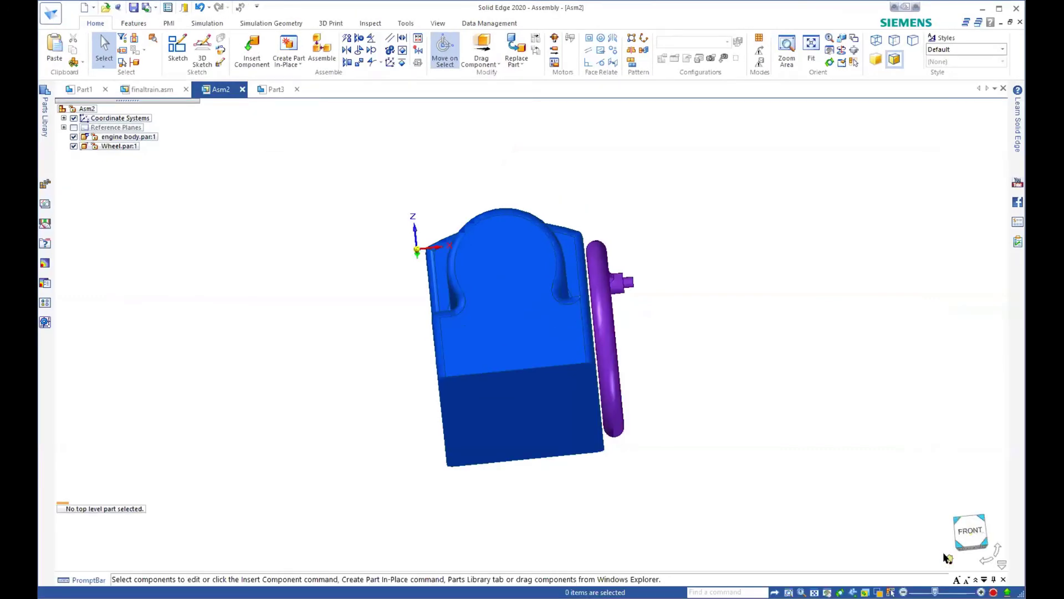
# Return to the isometric home view, select the wheel, and start Drag Component
pyautogui.click(894, 484)
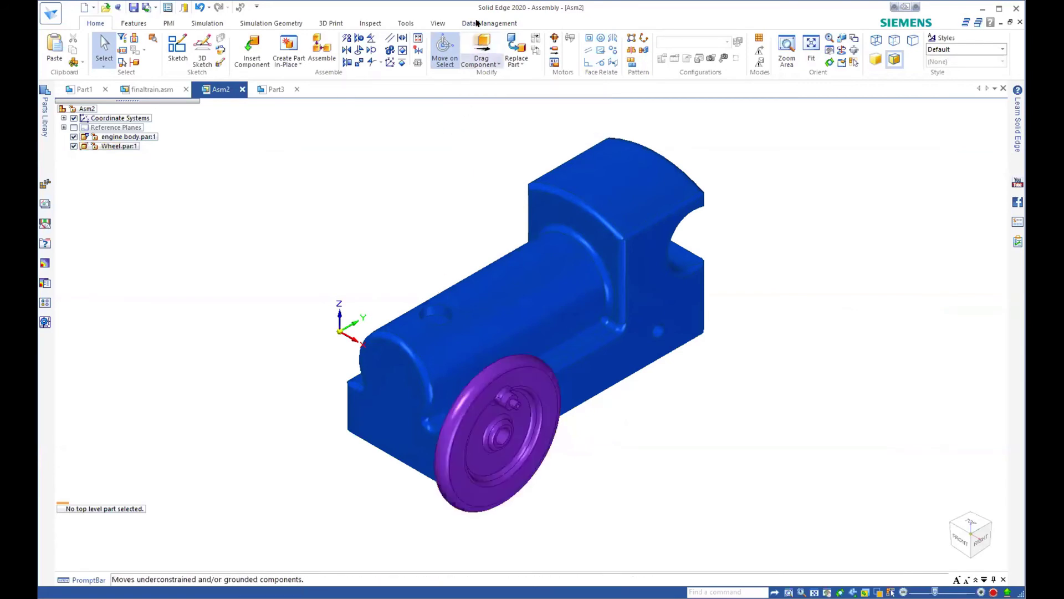
pyautogui.click(109, 147)
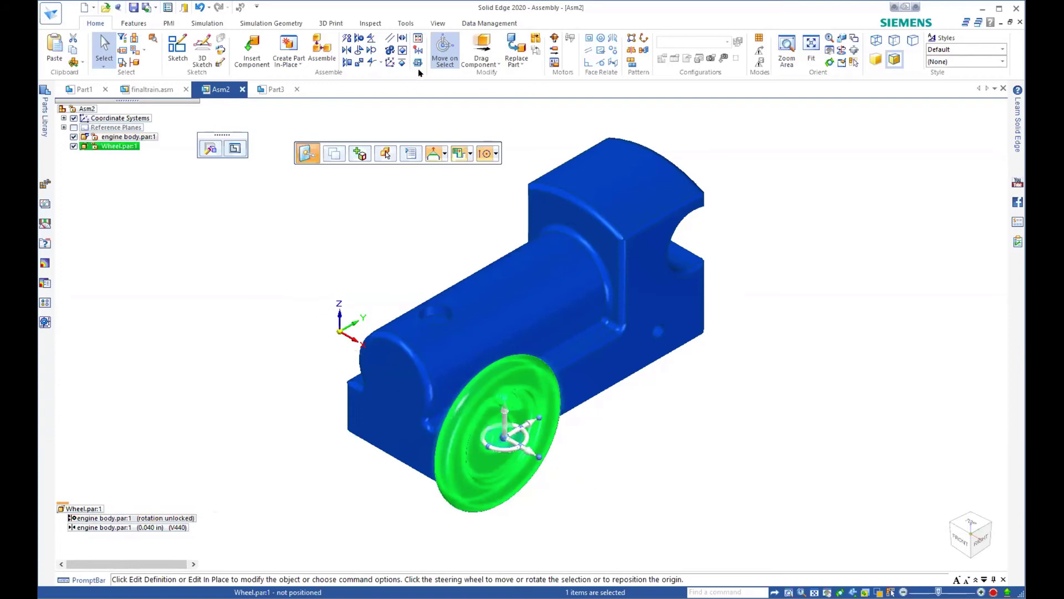
pyautogui.click(482, 47)
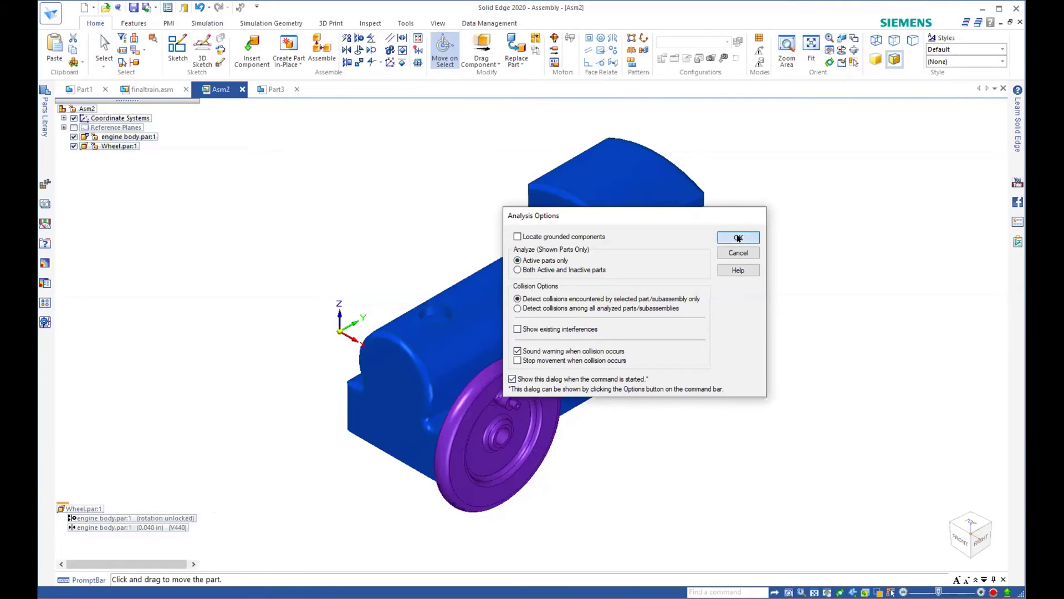
# Accept the analysis options and spin the wheel about its axle
pyautogui.press('Return')
pyautogui.moveTo(508, 397); pyautogui.dragTo(541, 417)
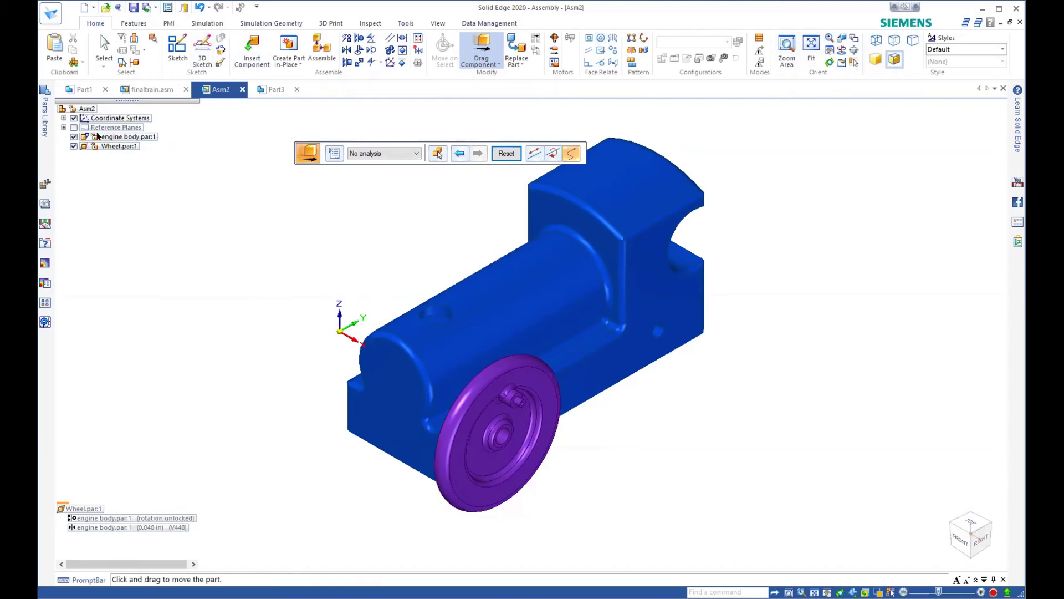
# Place peg.par from the Parts Library into the assembly right of the engine body
pyautogui.moveTo(44, 115)
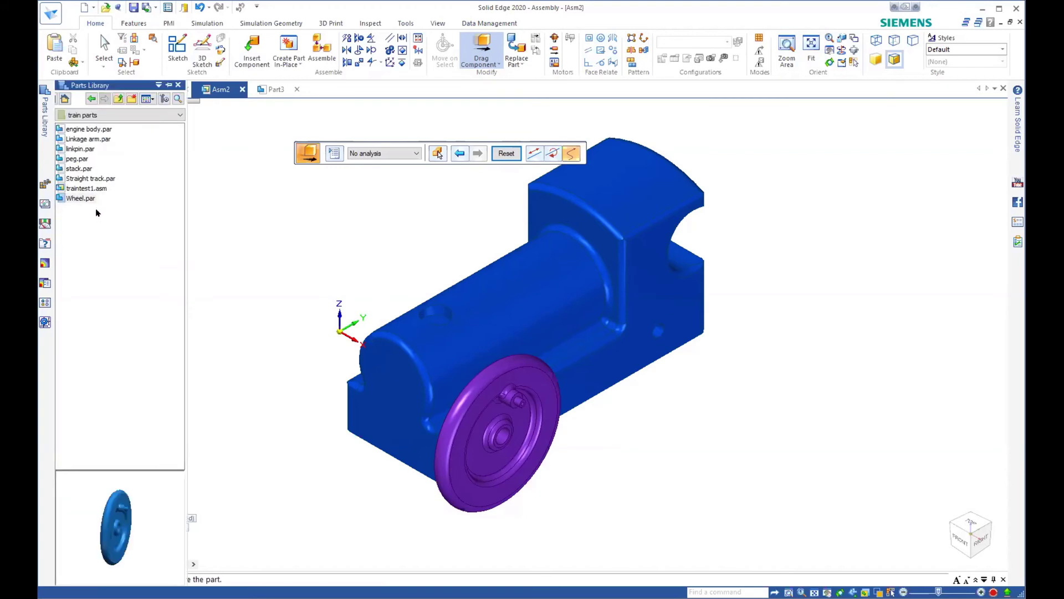
pyautogui.click(66, 158)
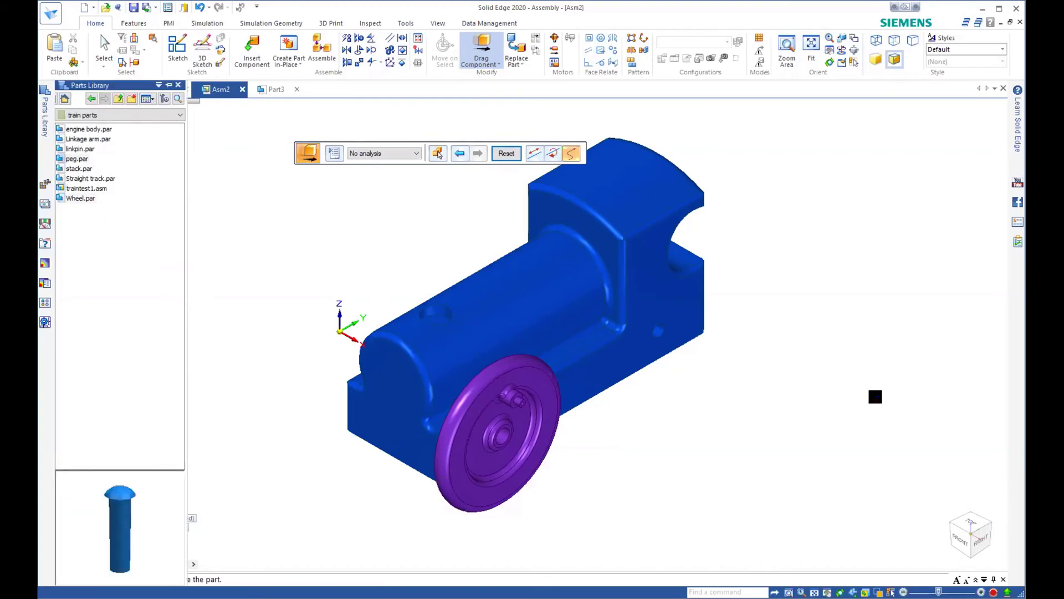
pyautogui.moveTo(876, 396); pyautogui.dragTo(876, 396)
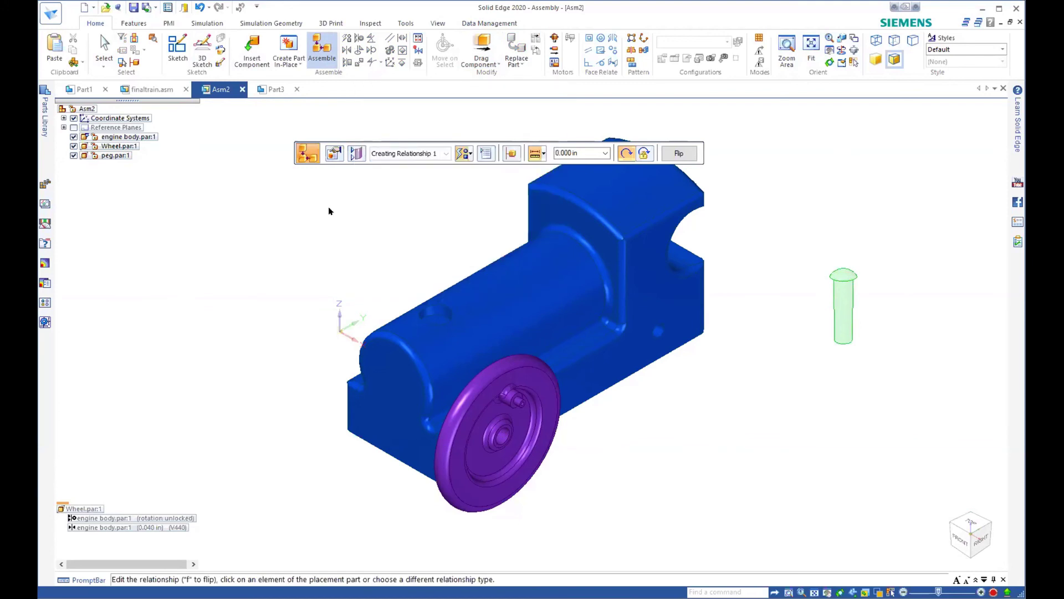
# Axially align the peg's axis with the wheel's axis using Assemble
pyautogui.press('Escape')
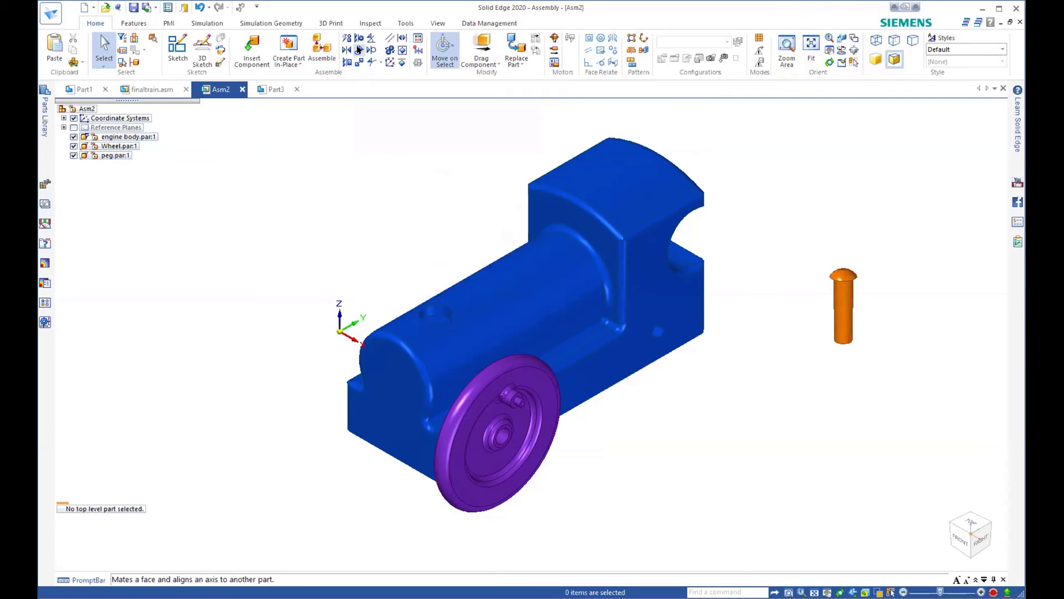
pyautogui.click(360, 49)
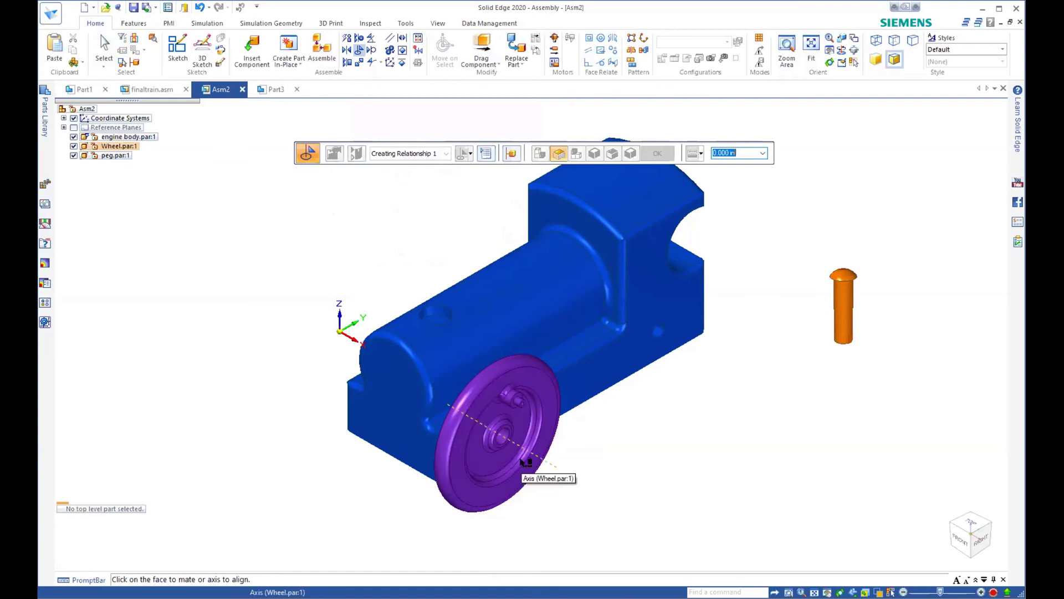
pyautogui.click(522, 459)
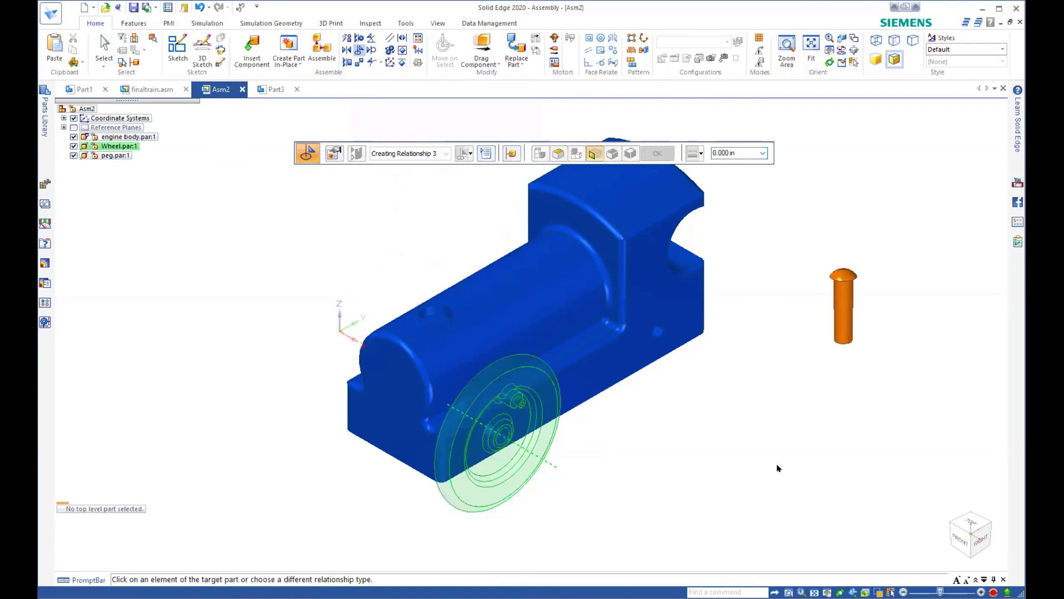
pyautogui.click(838, 314)
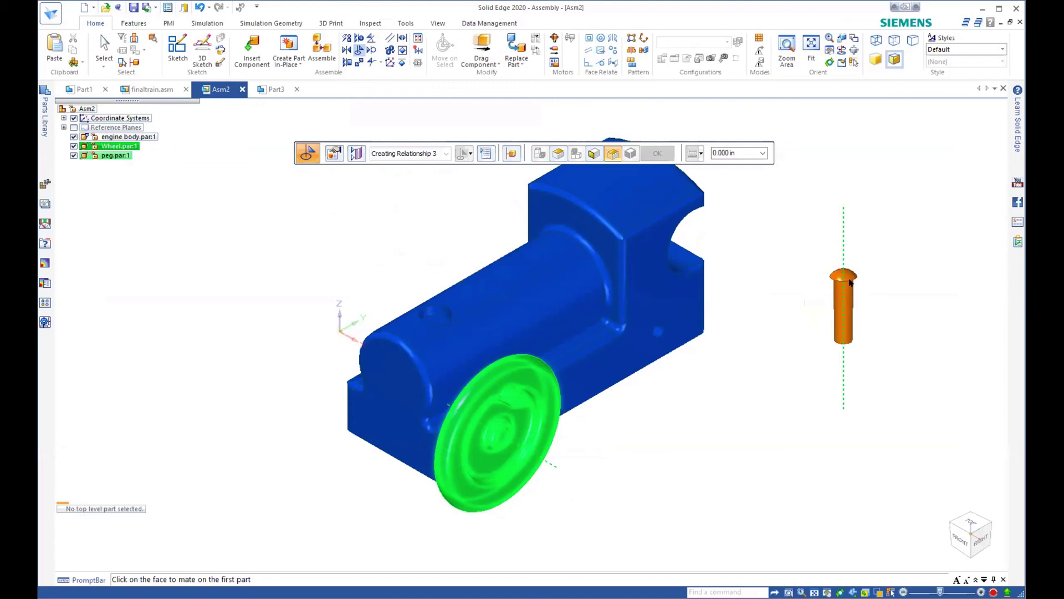
# Mate the peg's top face to the wheel's centre face at 0.000 in
pyautogui.click(504, 429)
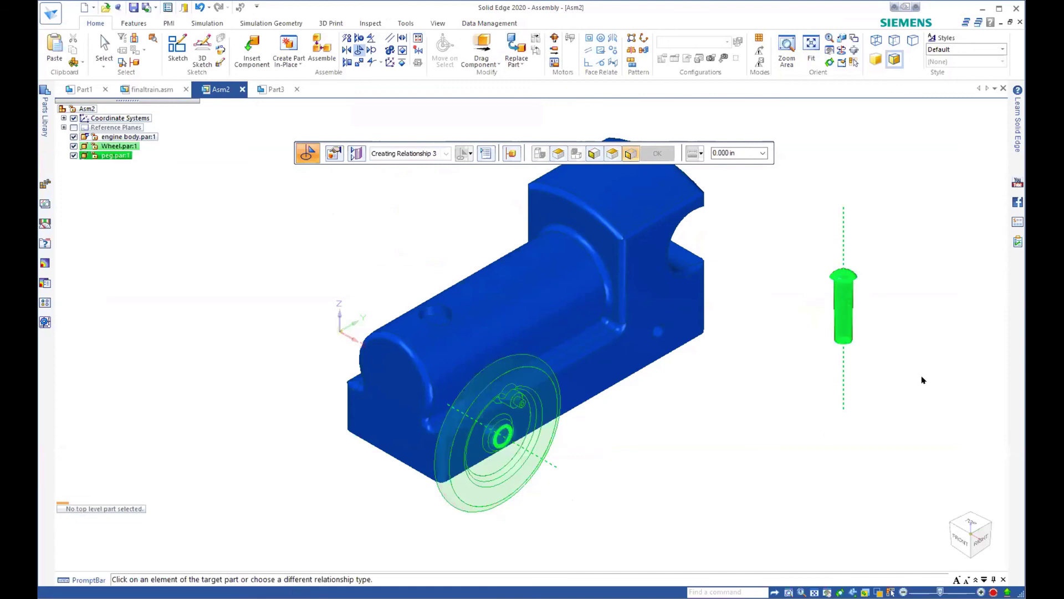
pyautogui.click(846, 279)
pyautogui.scroll(-2, 493, 496)
pyautogui.scroll(5, 493, 496)
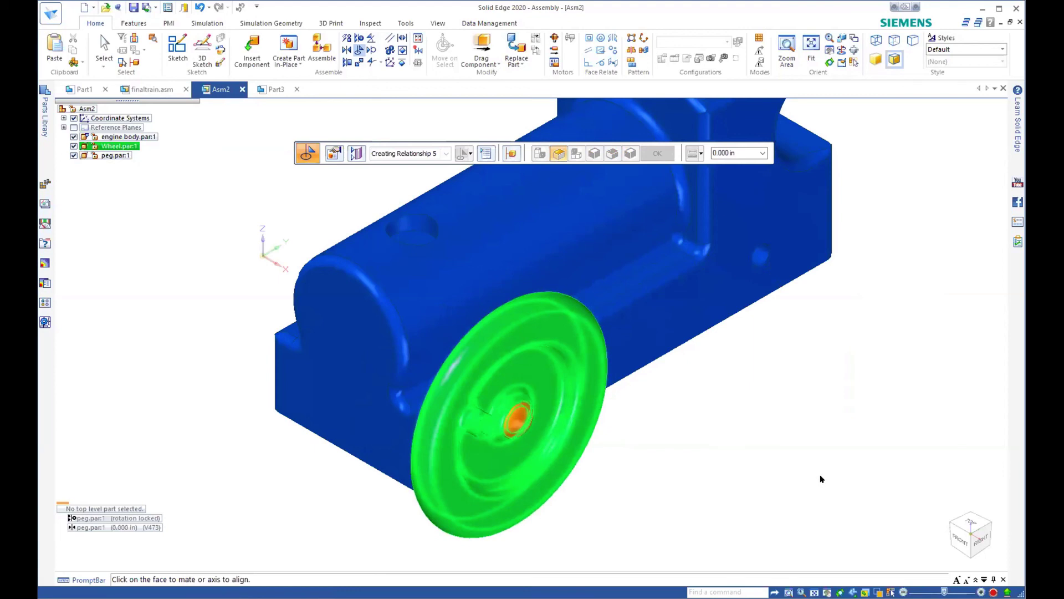
pyautogui.press('Escape')
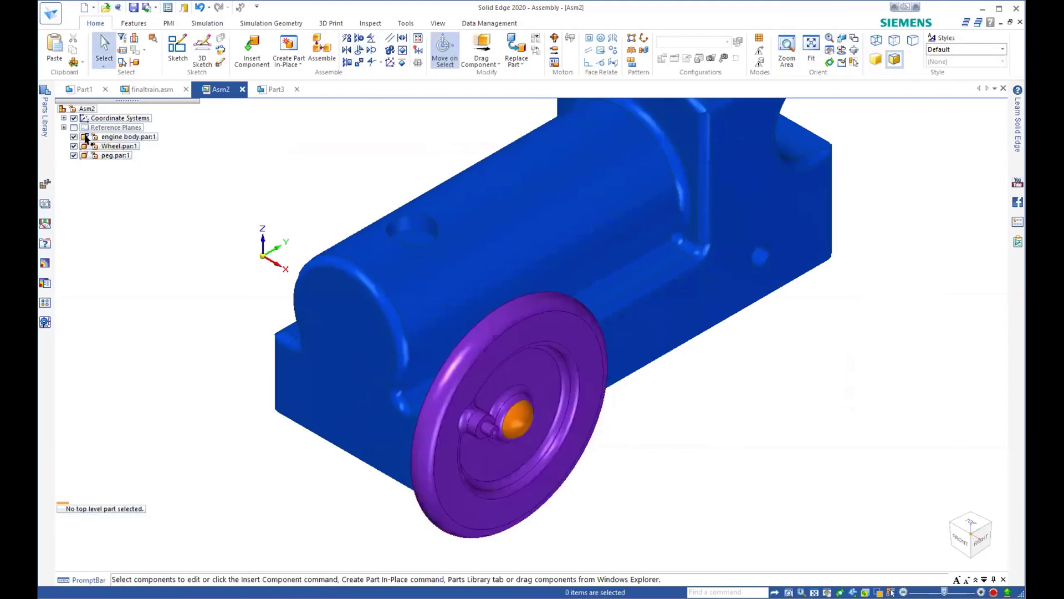
pyautogui.click(101, 155)
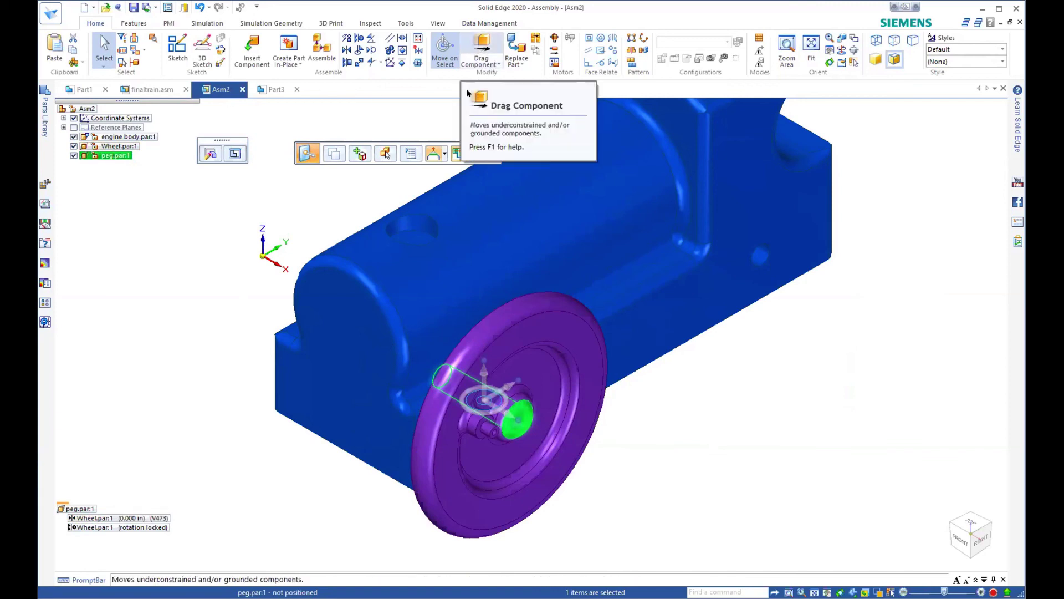
# Drag the wheel with Drag Component to spin it and the peg about the axle
pyautogui.press('Escape')
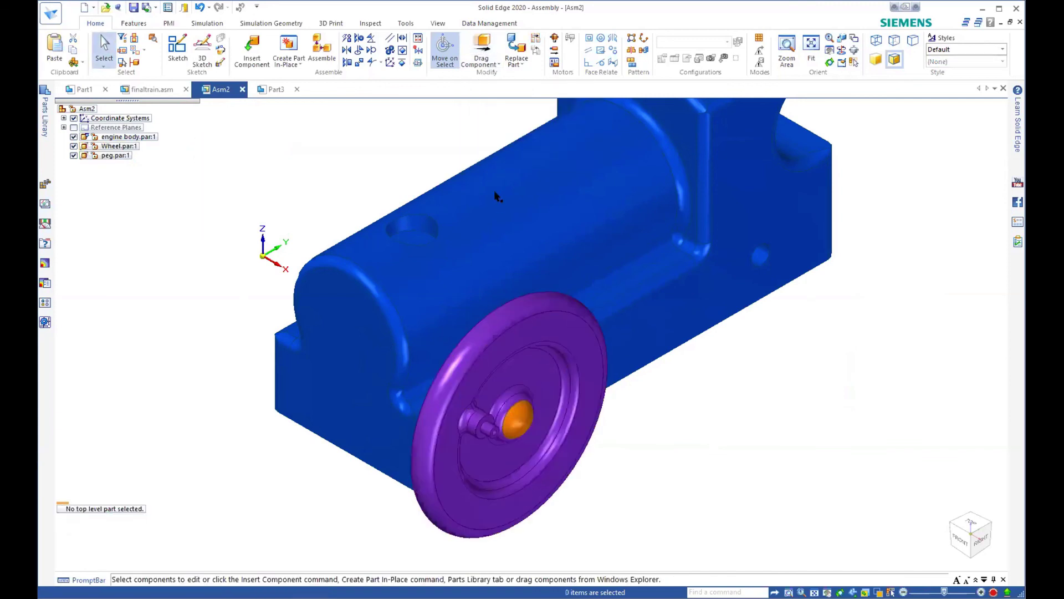
pyautogui.click(480, 40)
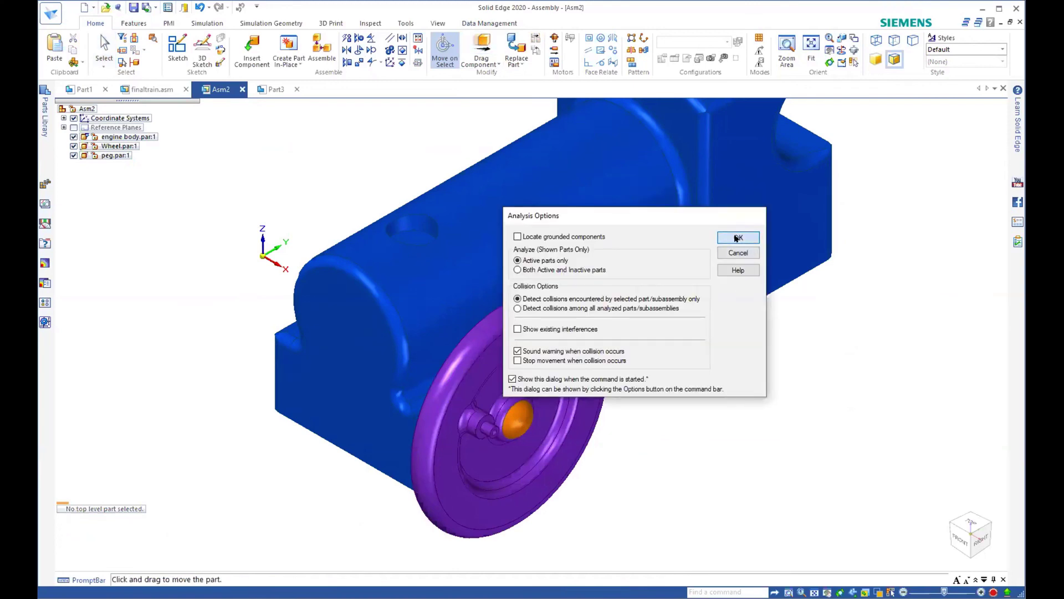
pyautogui.click(737, 237)
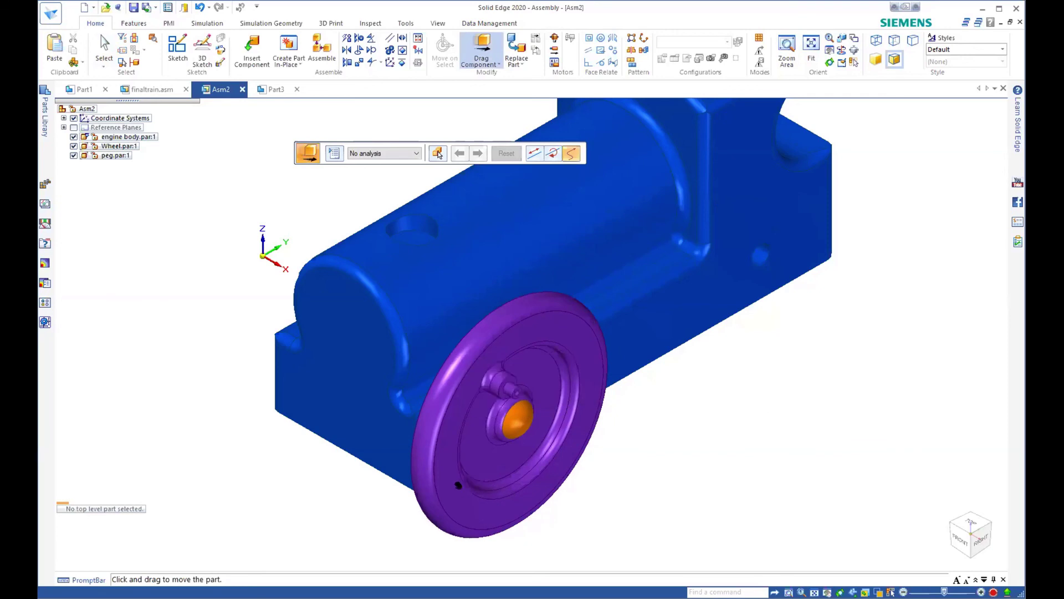
pyautogui.moveTo(530, 342); pyautogui.dragTo(695, 492)
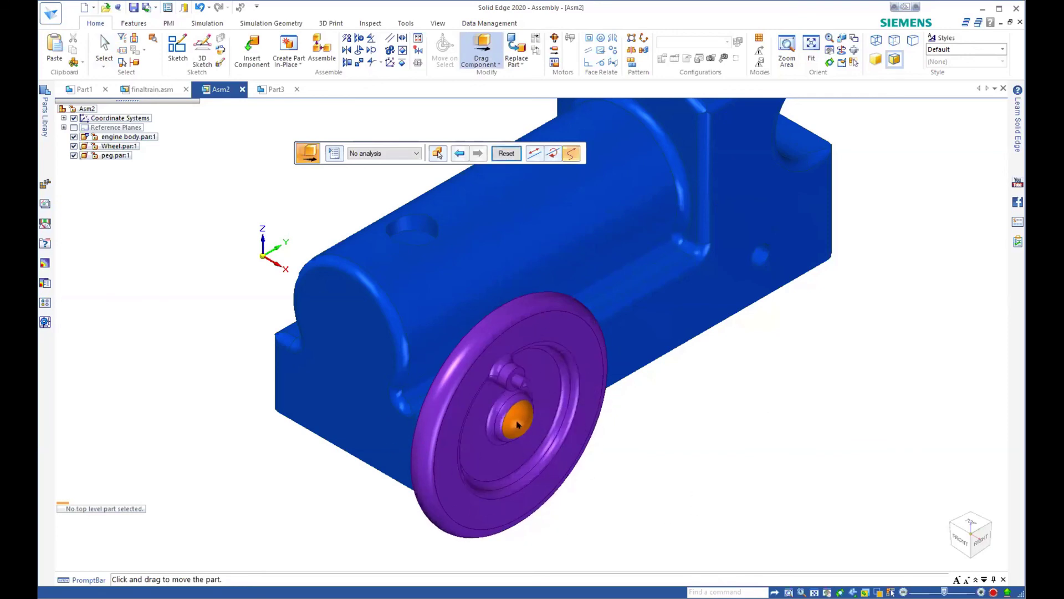